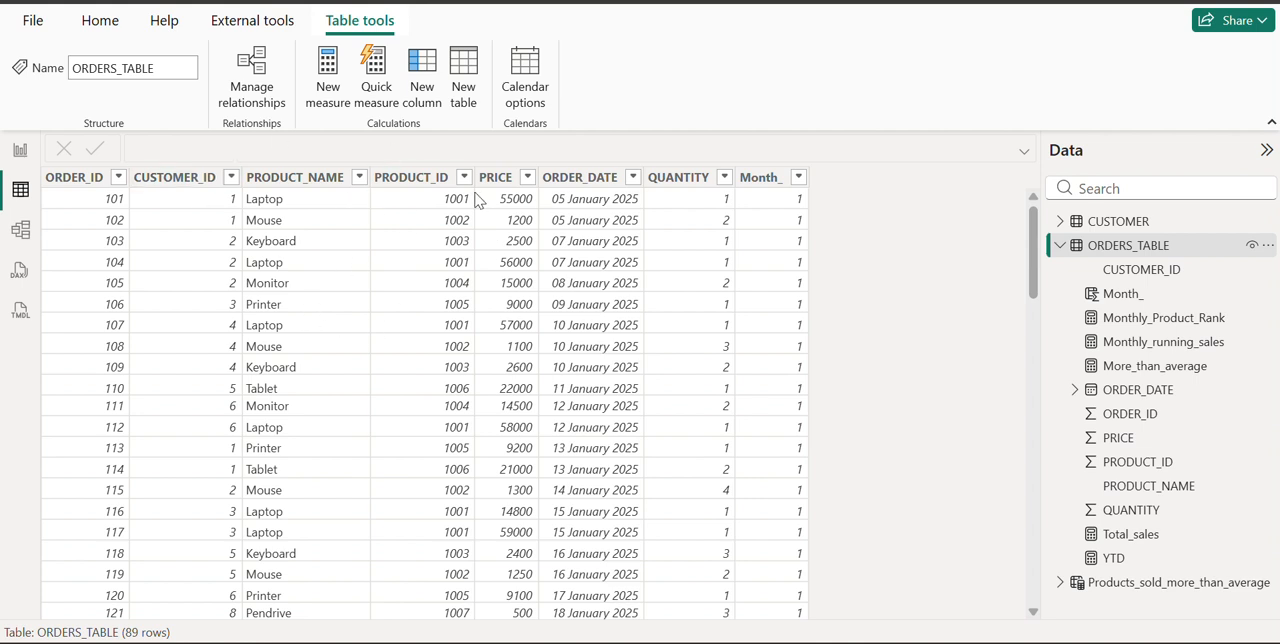
Examine the distinct values available for filtering in the Month_, CUSTOMER_ID and PRODUCT_ID columns of ORDERS_TABLE, without applying a filter
{"action": "left_click", "coordinate": [799, 178]}
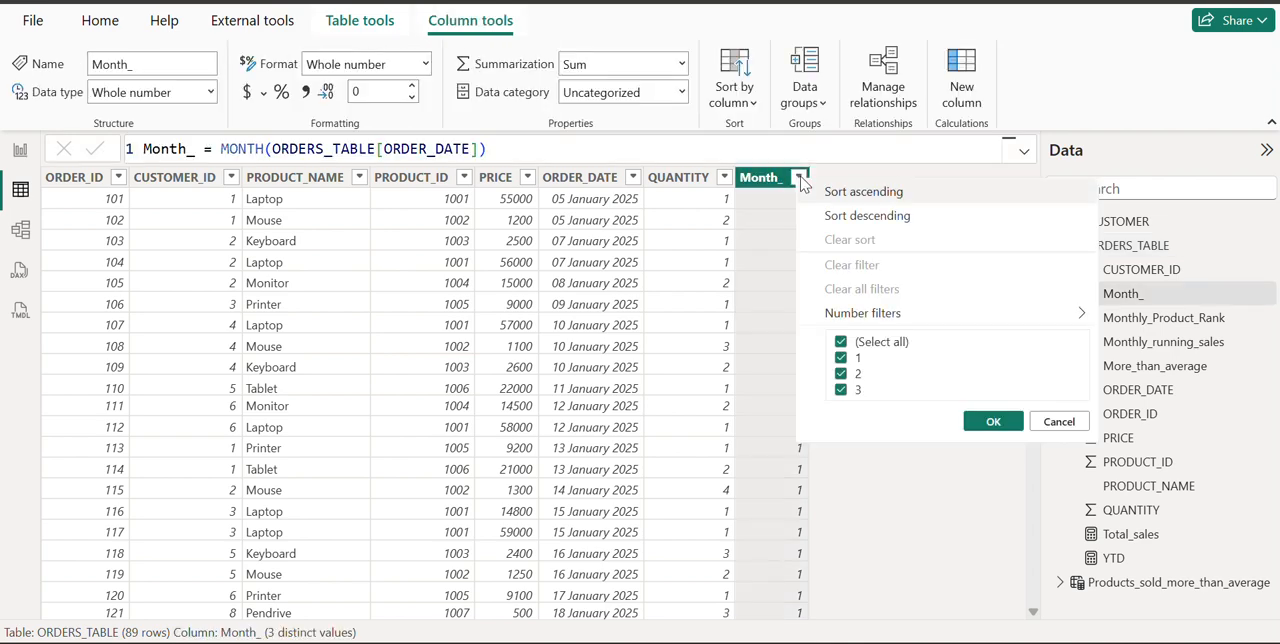
{"action": "left_click", "coordinate": [1051, 428]}
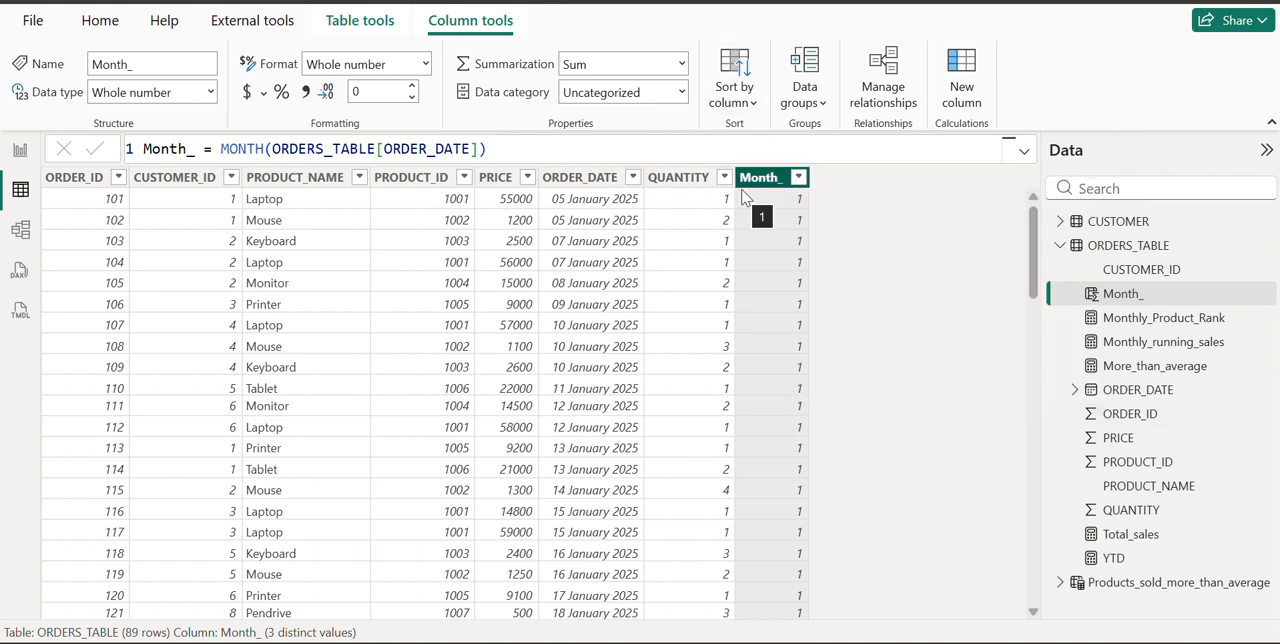
{"action": "left_click", "coordinate": [231, 178]}
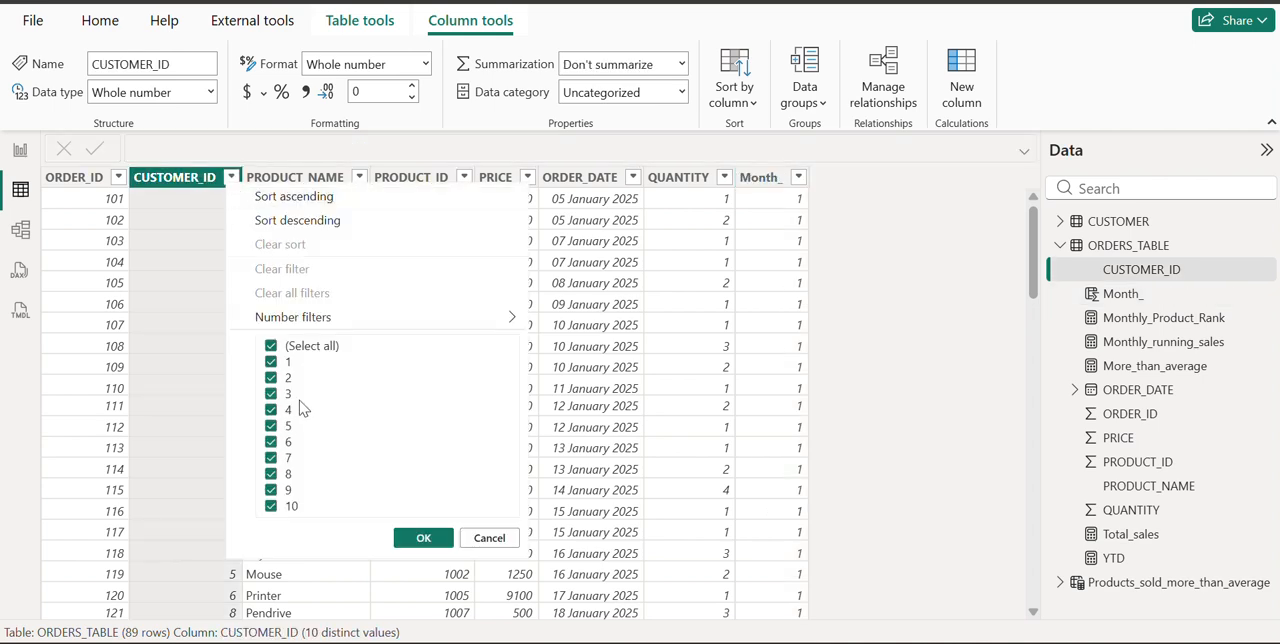
{"action": "left_click", "coordinate": [489, 538]}
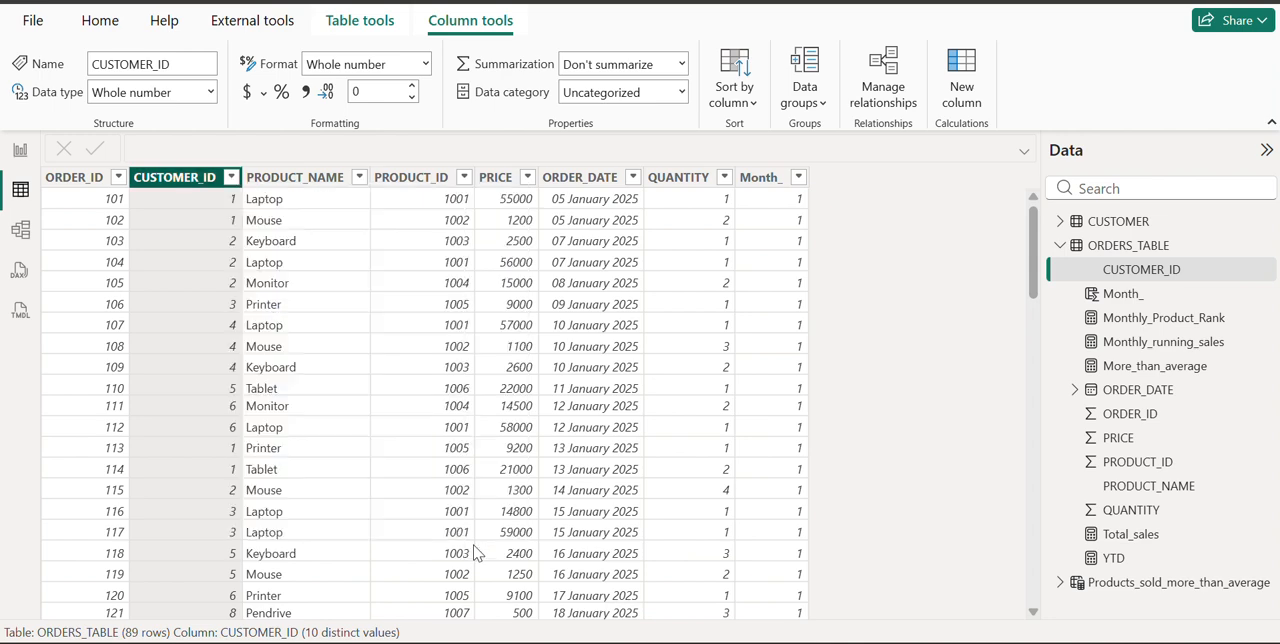
{"action": "left_click", "coordinate": [463, 179]}
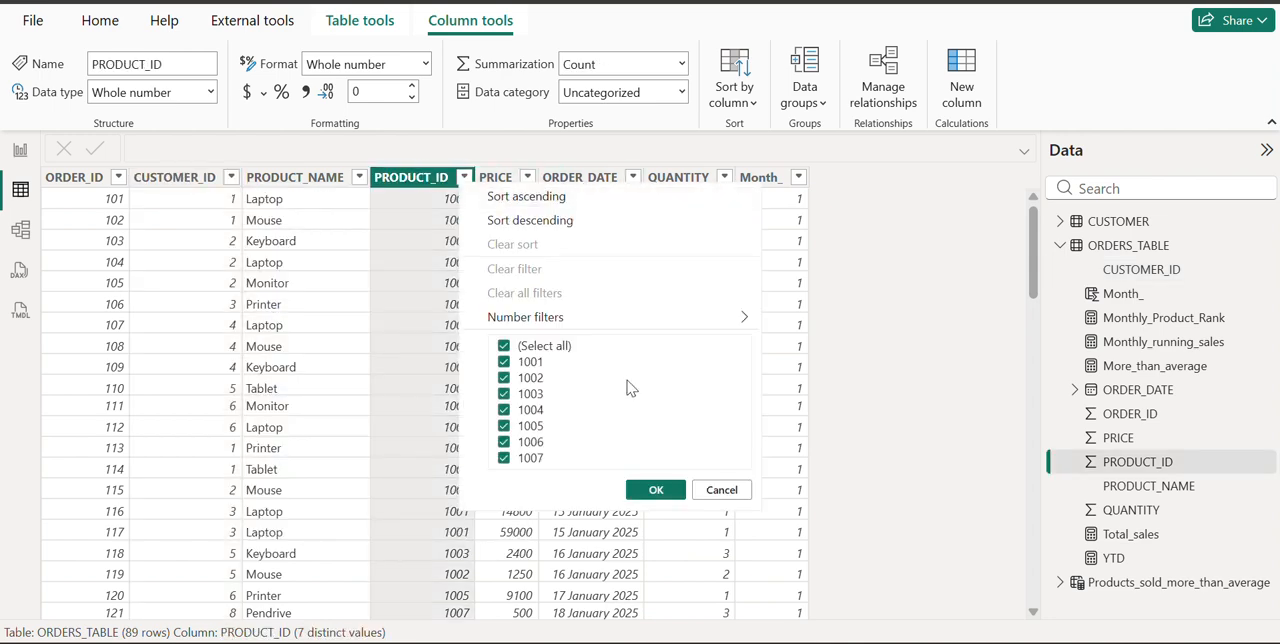
{"action": "left_click", "coordinate": [704, 490]}
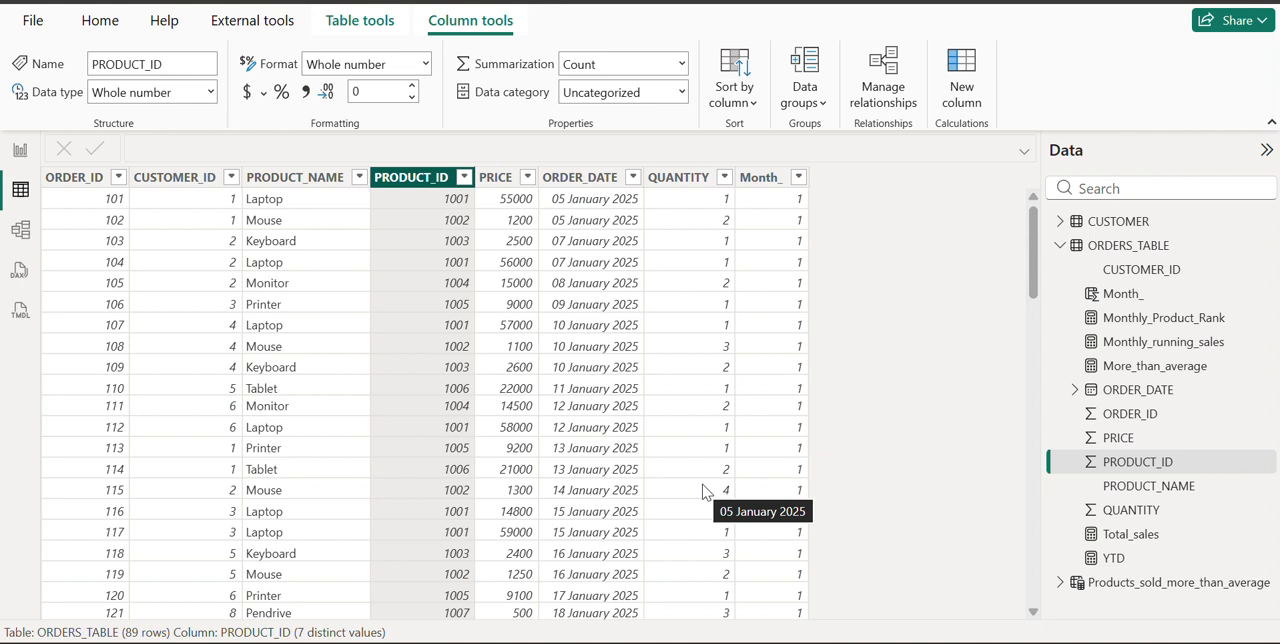
Review the Month_, CUSTOMER_ID and PRODUCT_ID columns of ORDERS_TABLE in turn as the levels of the ranking hierarchy
{"action": "left_click", "coordinate": [781, 181]}
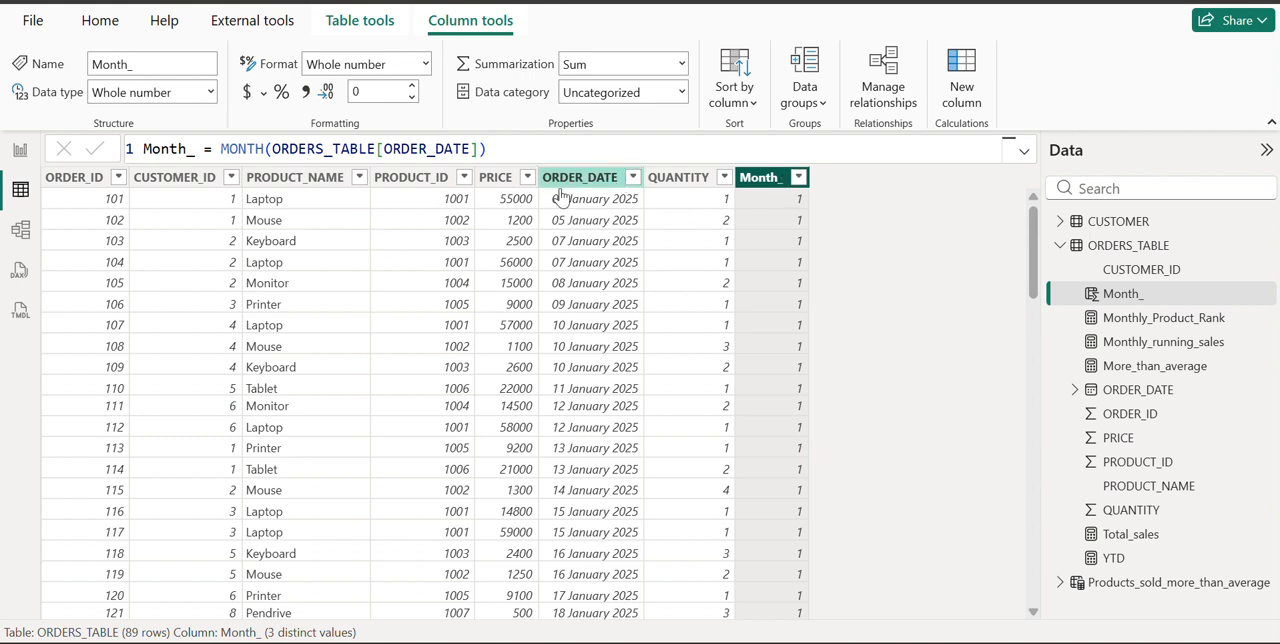
{"action": "left_click", "coordinate": [215, 177]}
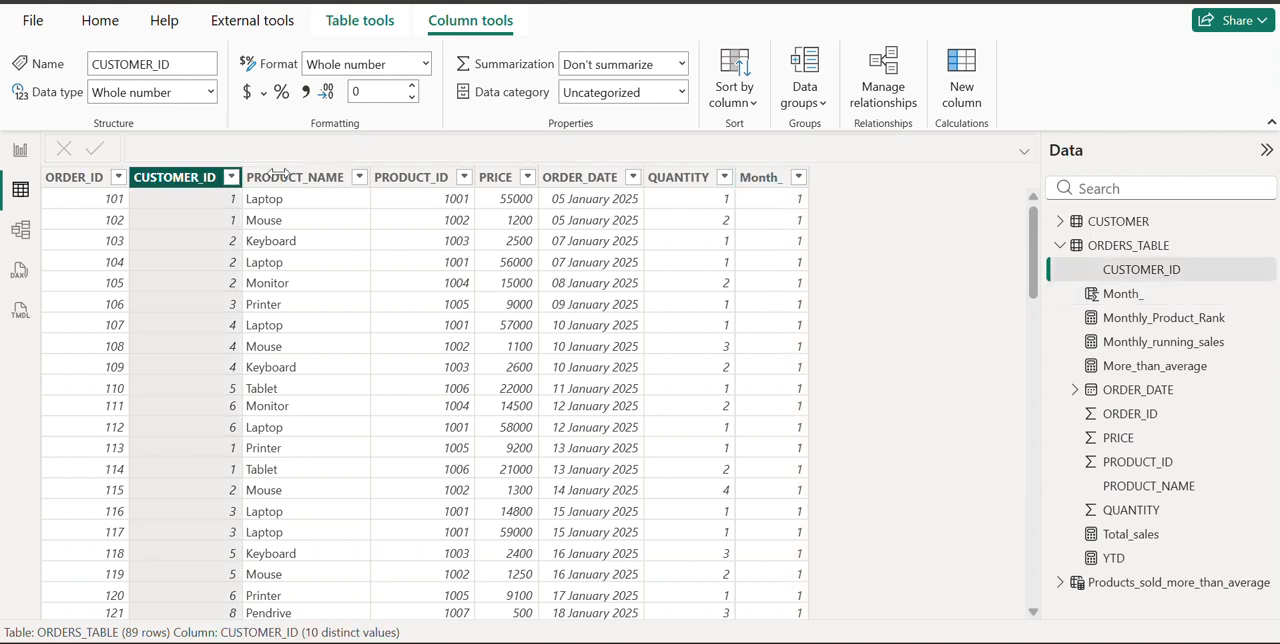
{"action": "left_click", "coordinate": [432, 185]}
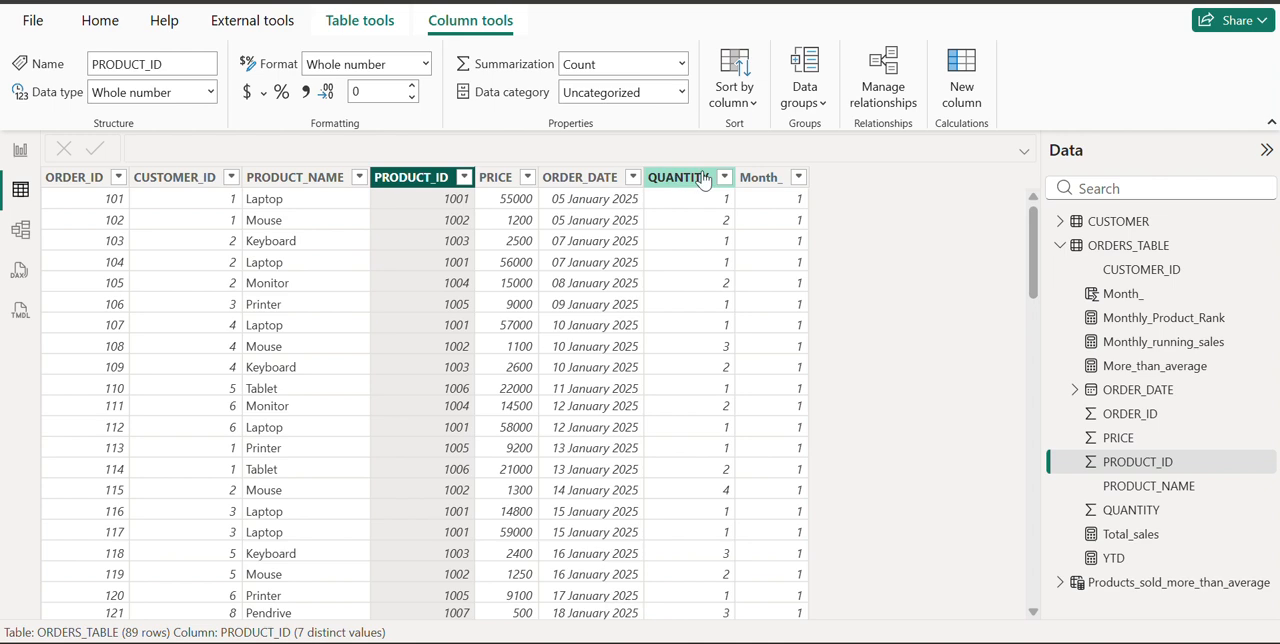
{"action": "left_click", "coordinate": [752, 180]}
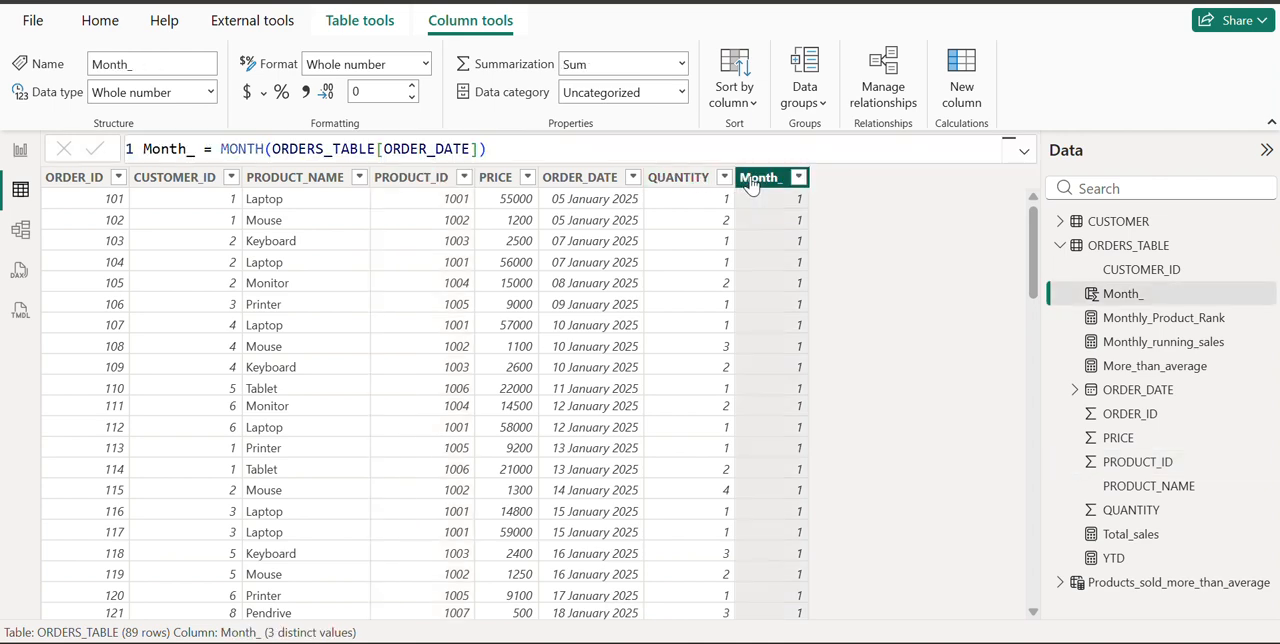
{"action": "left_click", "coordinate": [197, 179]}
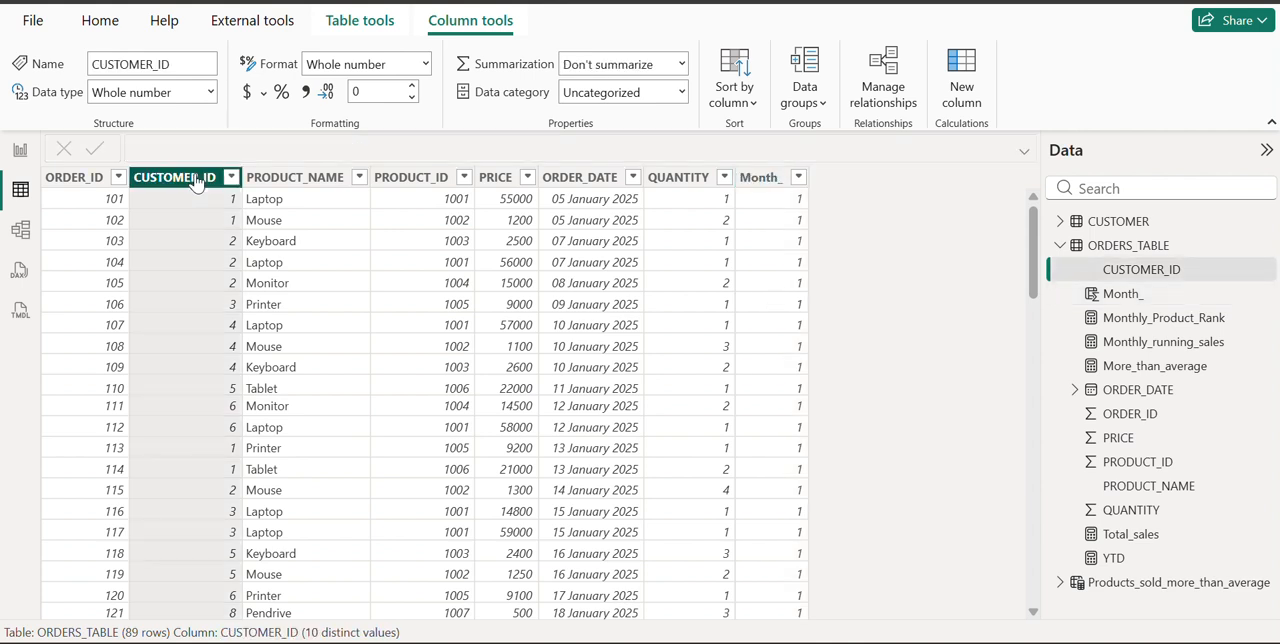
{"action": "left_click", "coordinate": [417, 182]}
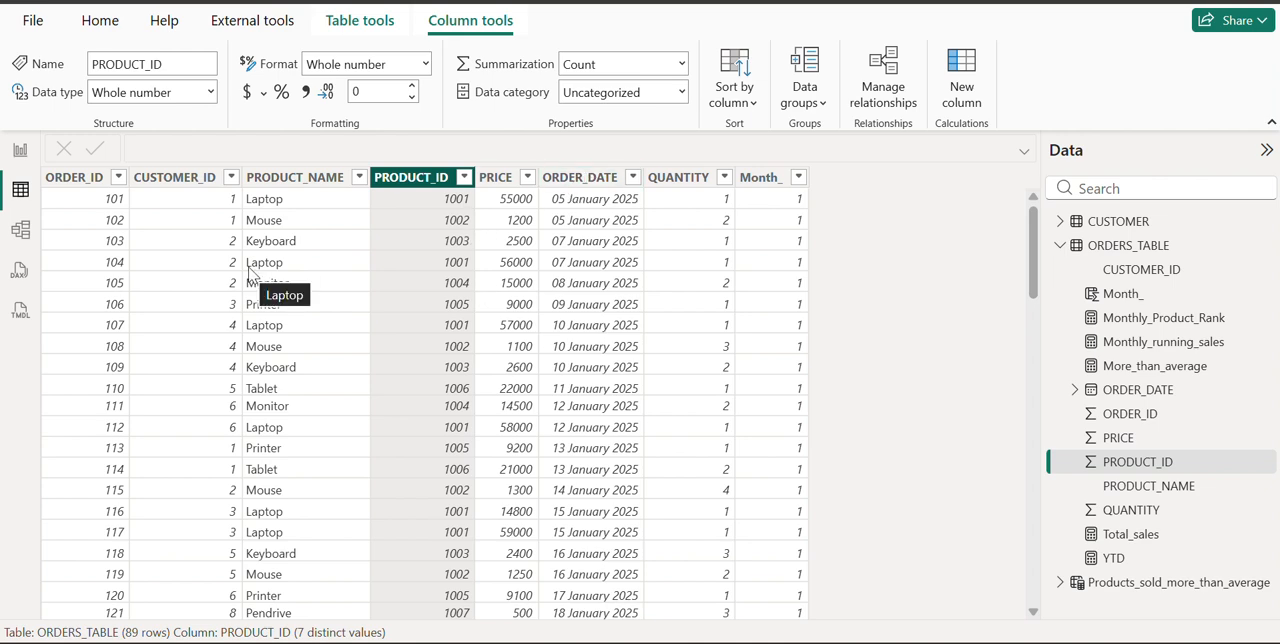
Switch to the report view and examine the DAX formula of the Month_ column without changing it
{"action": "left_click", "coordinate": [17, 151]}
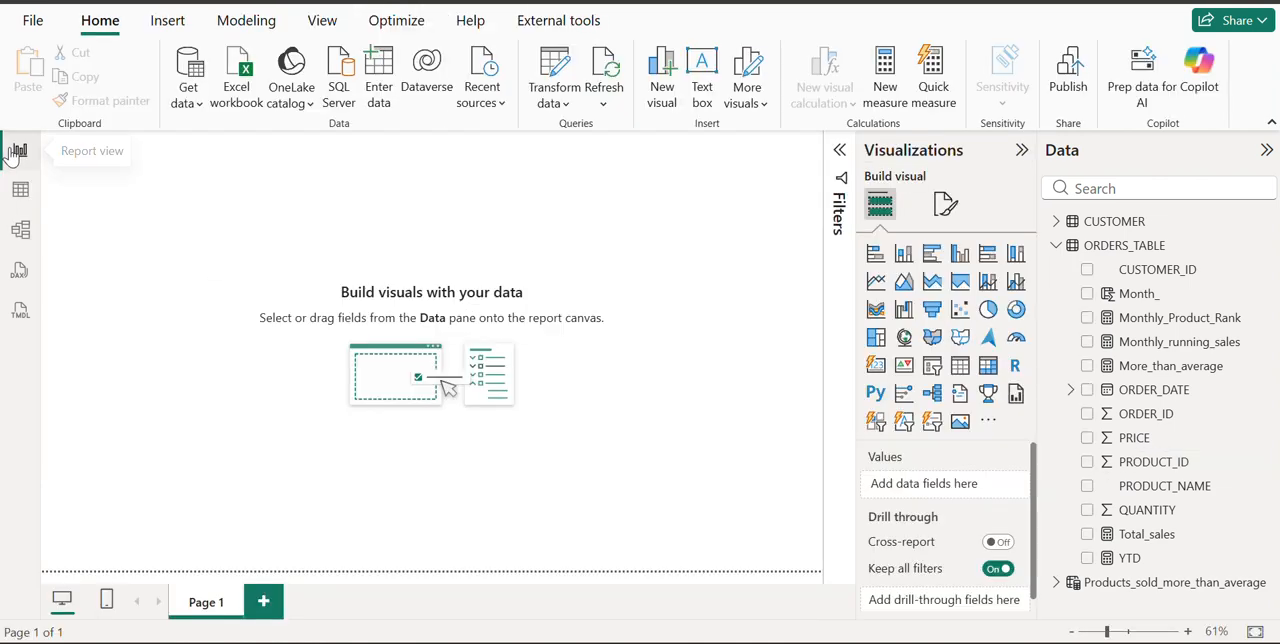
{"action": "left_click", "coordinate": [1150, 294]}
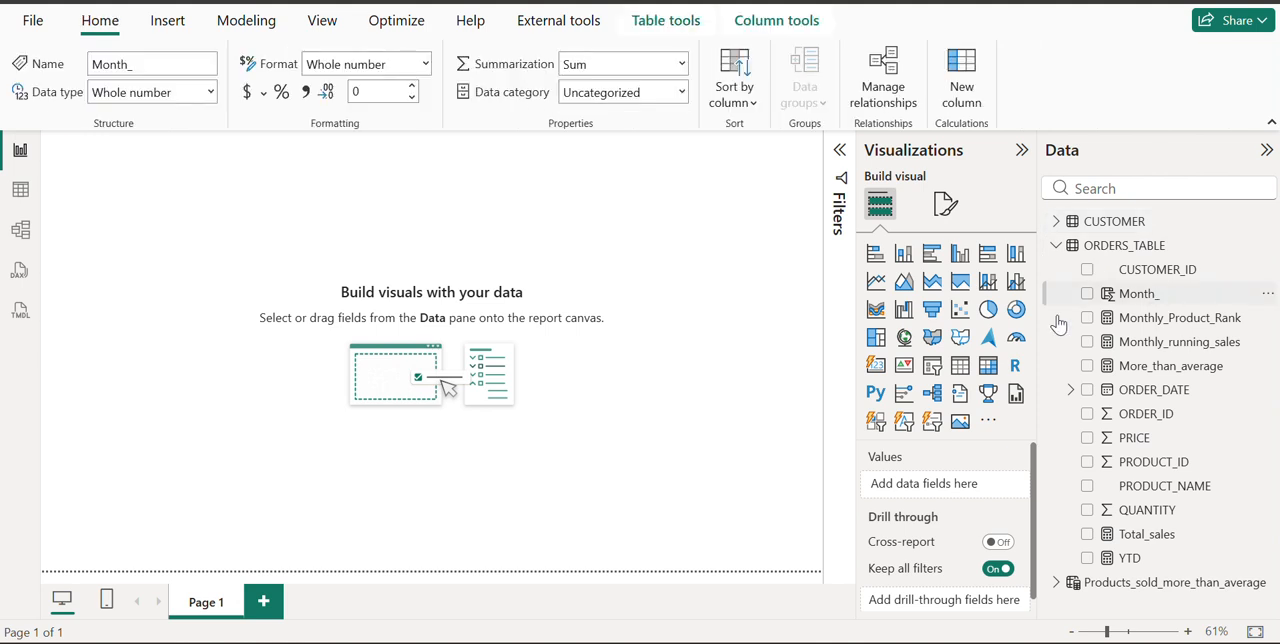
{"action": "left_click", "coordinate": [451, 153]}
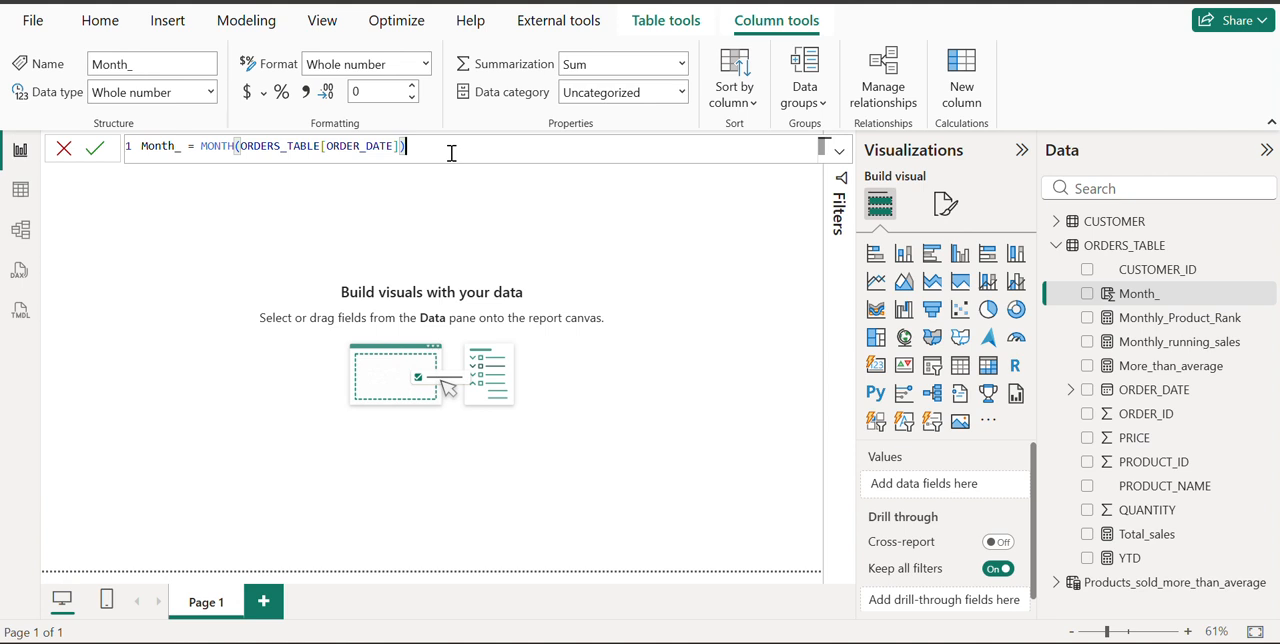
{"action": "scroll", "coordinate": [451, 153], "scroll_direction": "up", "scroll_amount": 2}
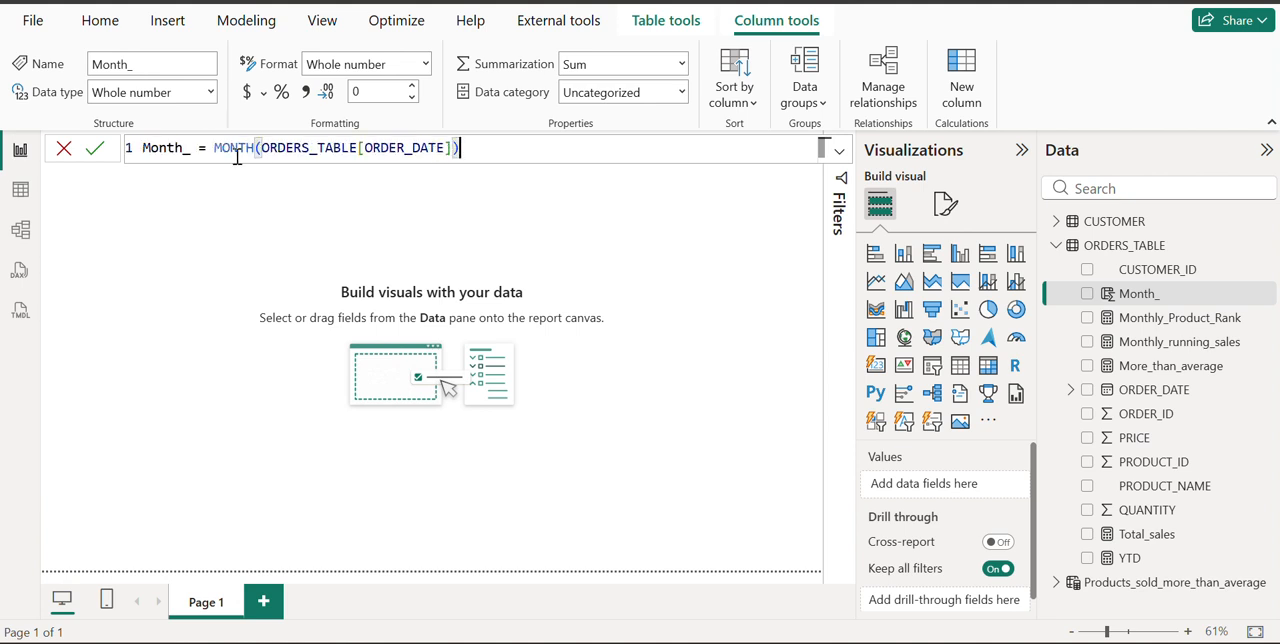
{"action": "left_click", "coordinate": [64, 148]}
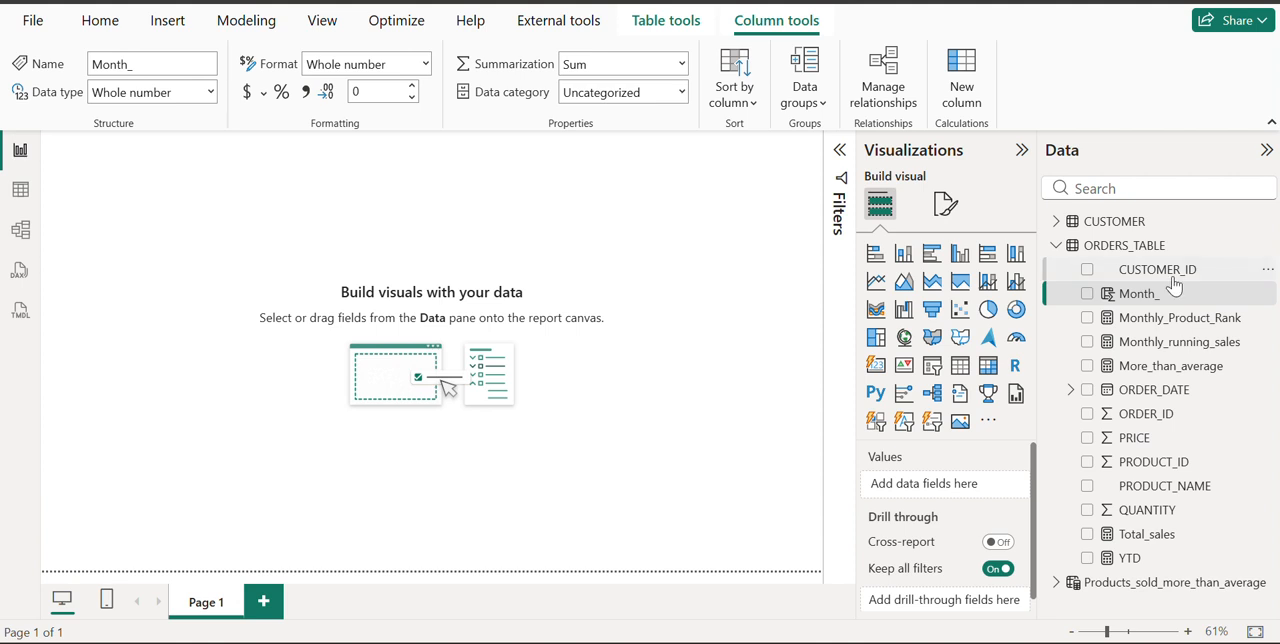
Create a new measure in ORDERS_TABLE named HIERARCHY_RANKING and start its definition on a new line
{"action": "left_click", "coordinate": [1150, 252]}
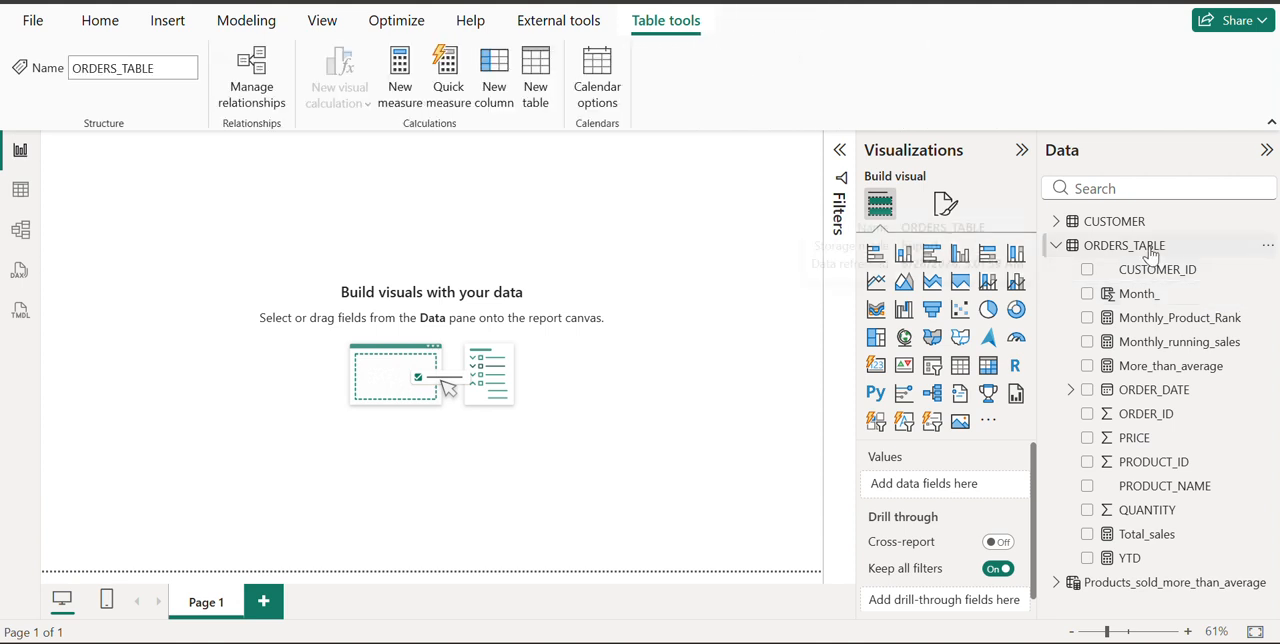
{"action": "right_click", "coordinate": [1150, 250]}
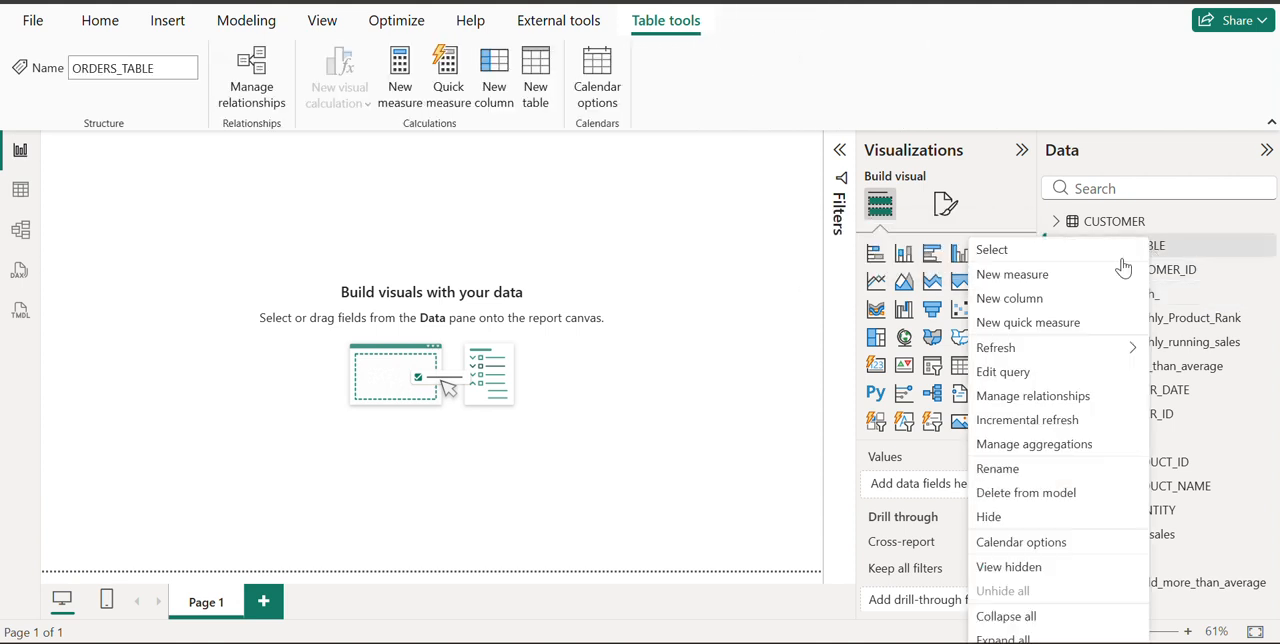
{"action": "left_click", "coordinate": [1046, 276]}
{"action": "key", "text": "BackSpace"}
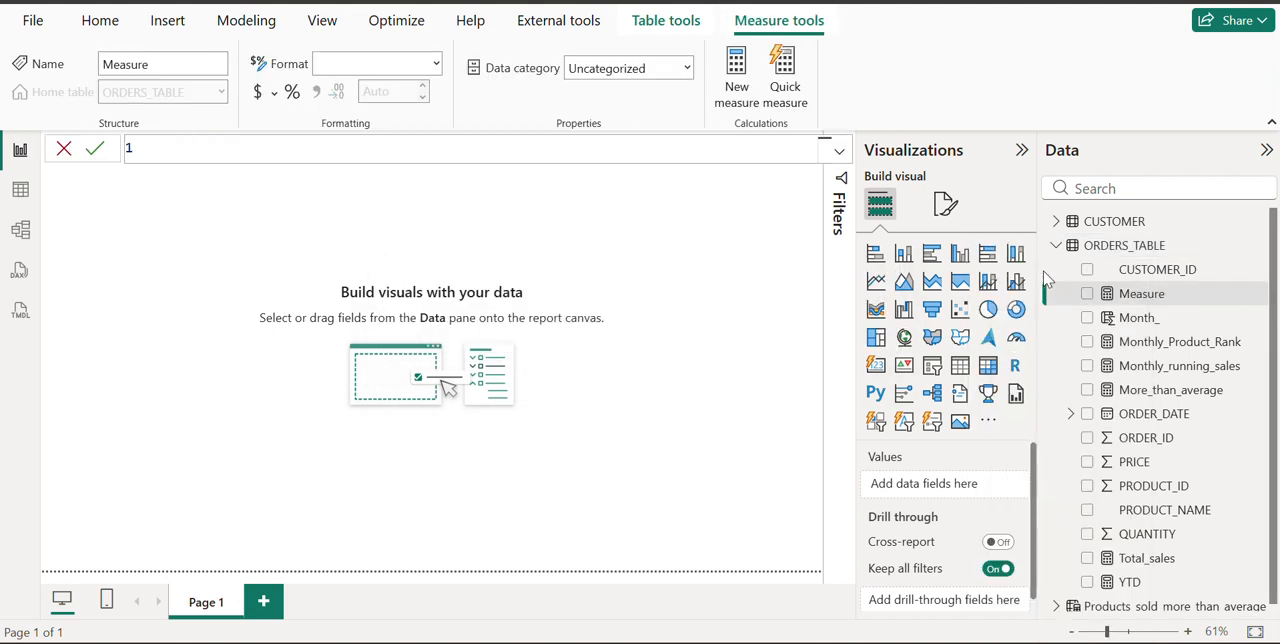
{"action": "type", "text": "HIERARCHY_R"}
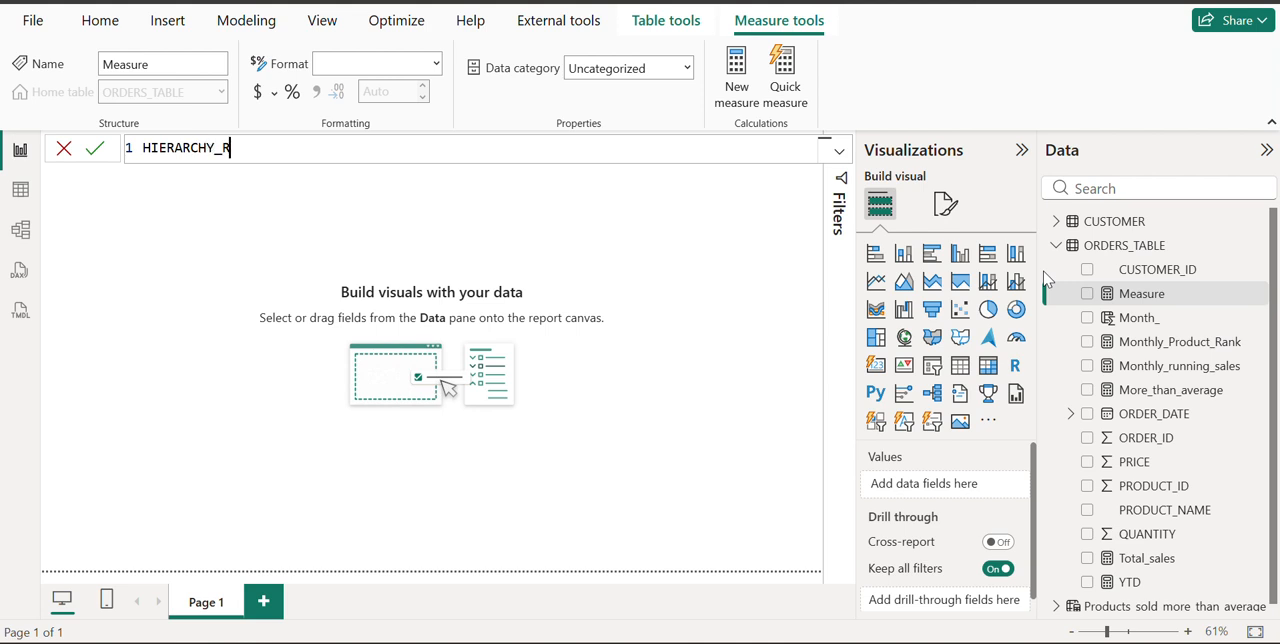
{"action": "type", "text": "ANKING ="}
{"action": "key", "text": "shift+Return"}
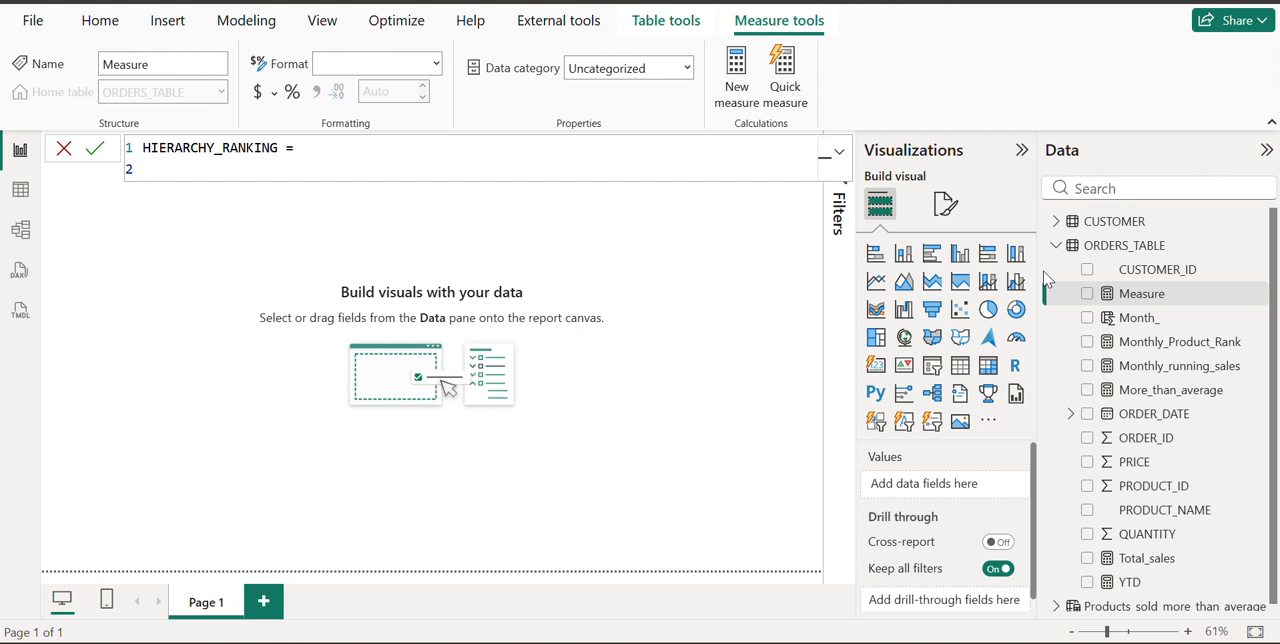
Begin the measure's expression with SWITCH(TRUE(), and leave a blank line before its first condition
{"action": "type", "text": "Swi"}
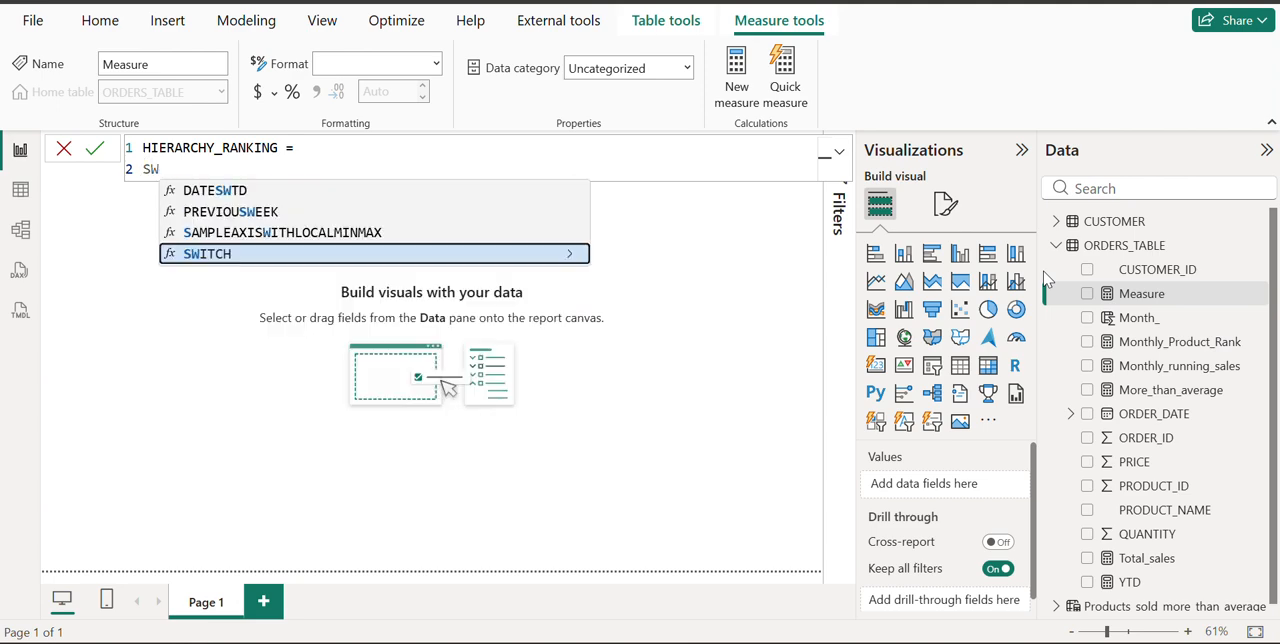
{"action": "key", "text": "Tab"}
{"action": "type", "text": "TRUE"}
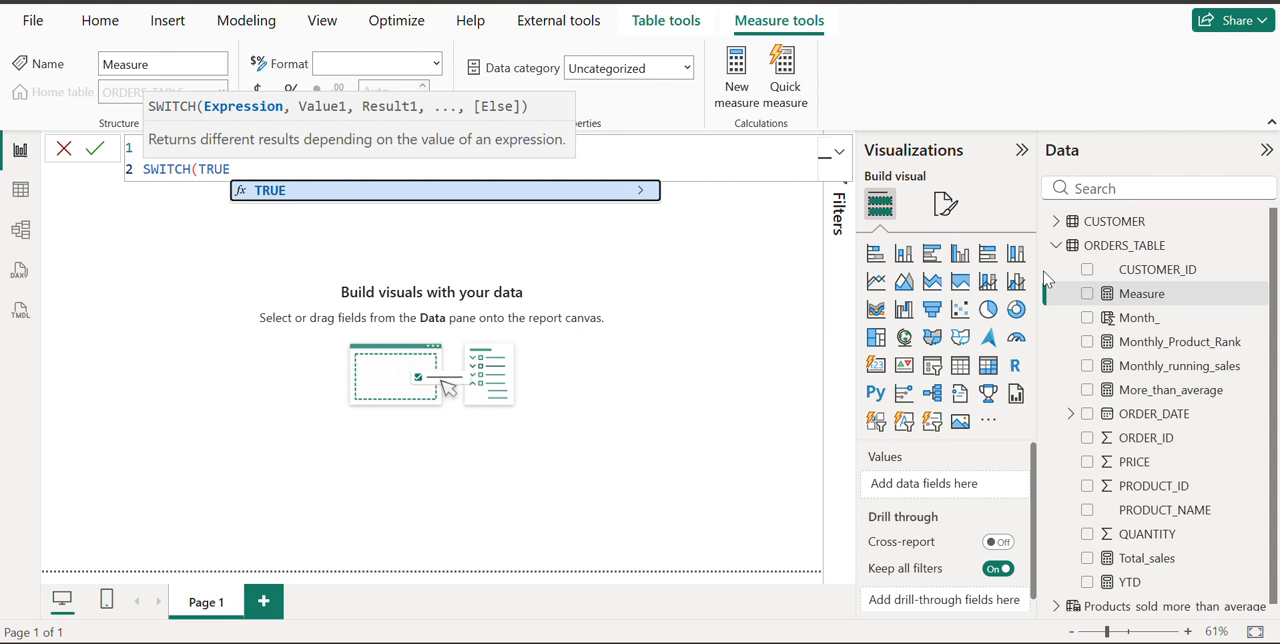
{"action": "key", "text": "Tab"}
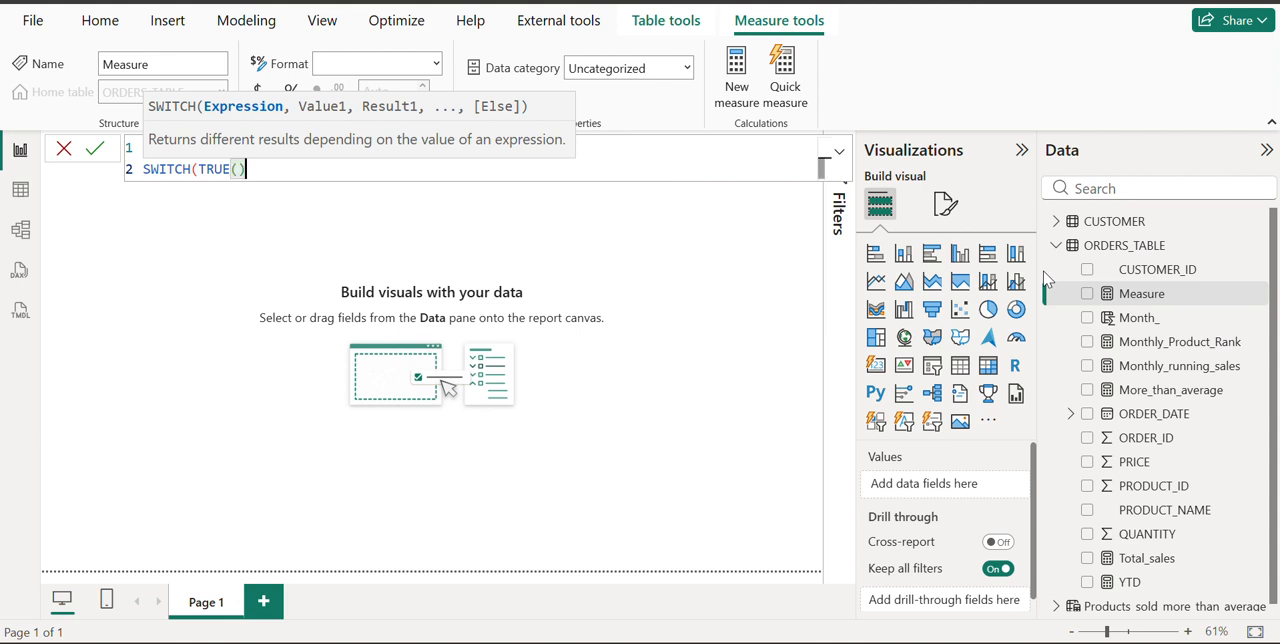
{"action": "type", "text": "),"}
{"action": "key", "text": "shift+Return"}
{"action": "key", "text": "shift+Return"}
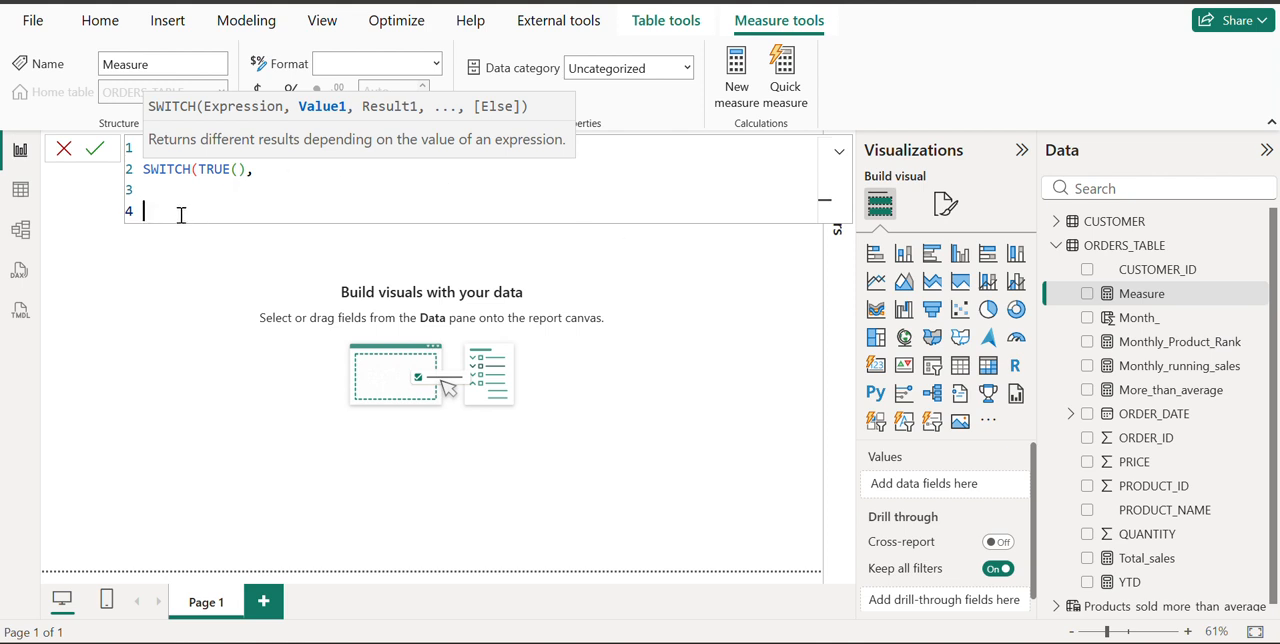
Insert the ISINSCOPE function on line 4 as the first condition of the SWITCH expression
{"action": "type", "text": "INS"}
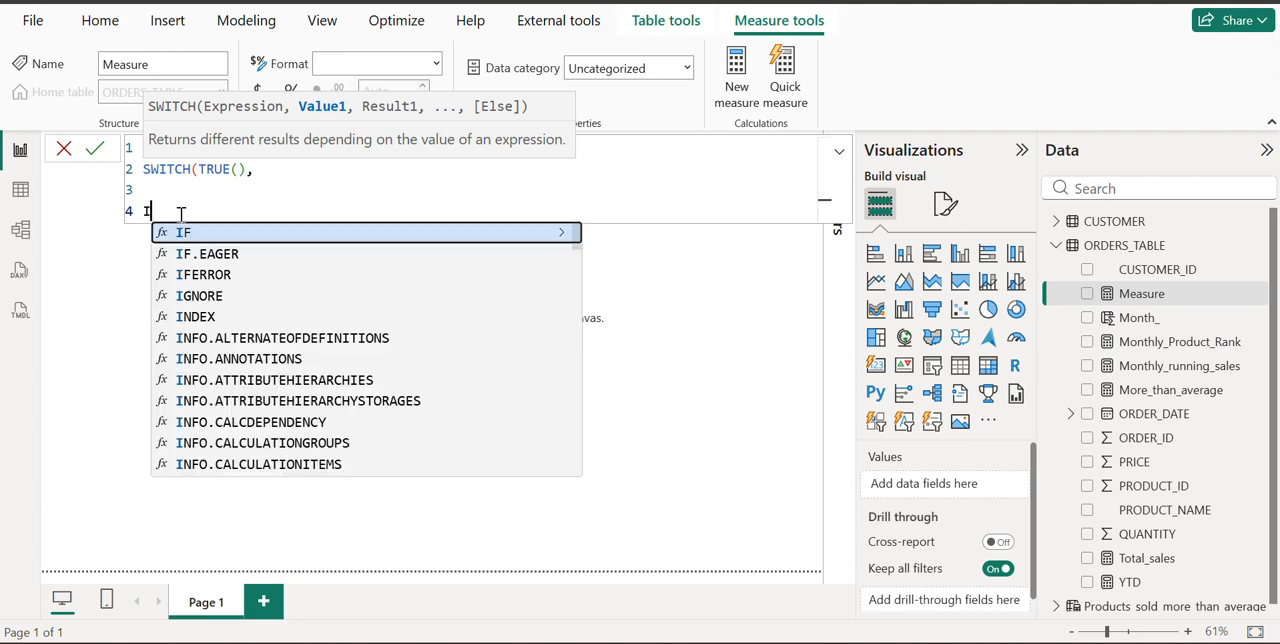
{"action": "key", "text": "Down"}
{"action": "key", "text": "Down"}
{"action": "key", "text": "Down"}
{"action": "key", "text": "Down"}
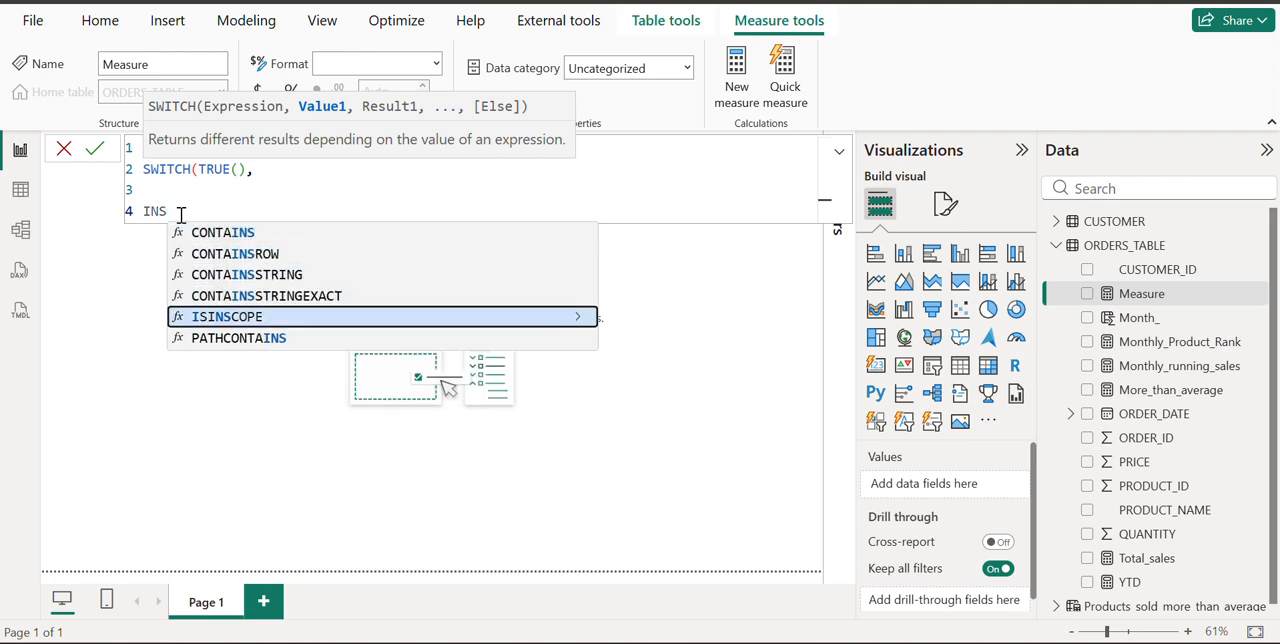
{"action": "key", "text": "Tab"}
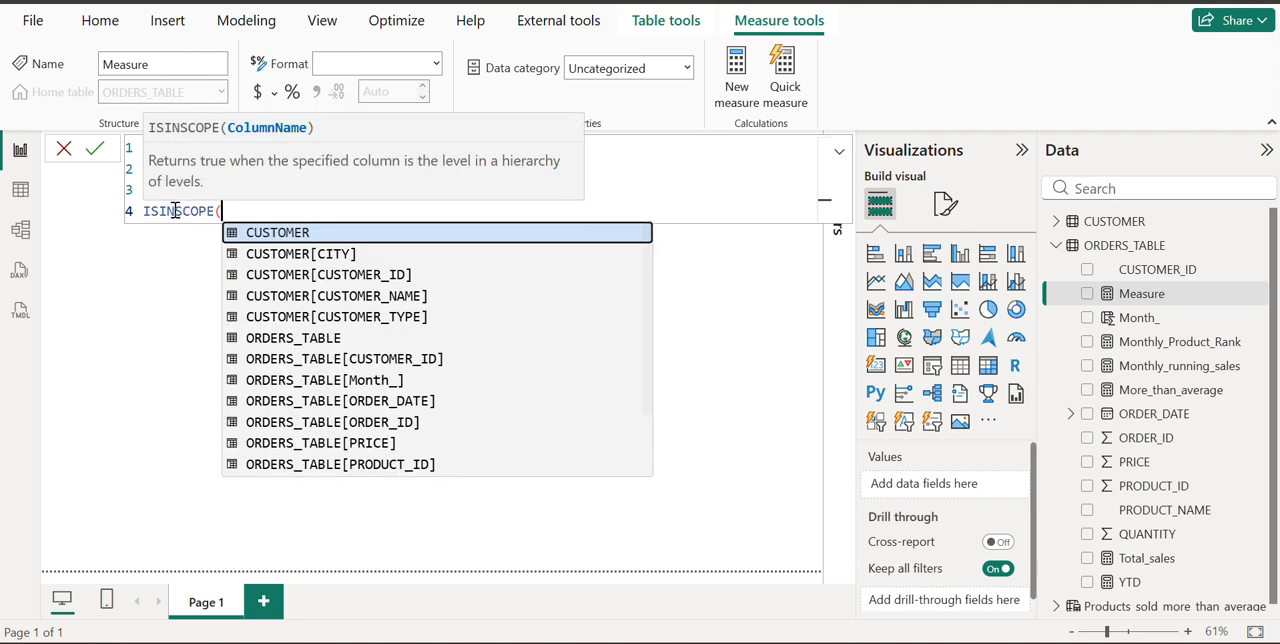
{"action": "double_click", "coordinate": [189, 211]}
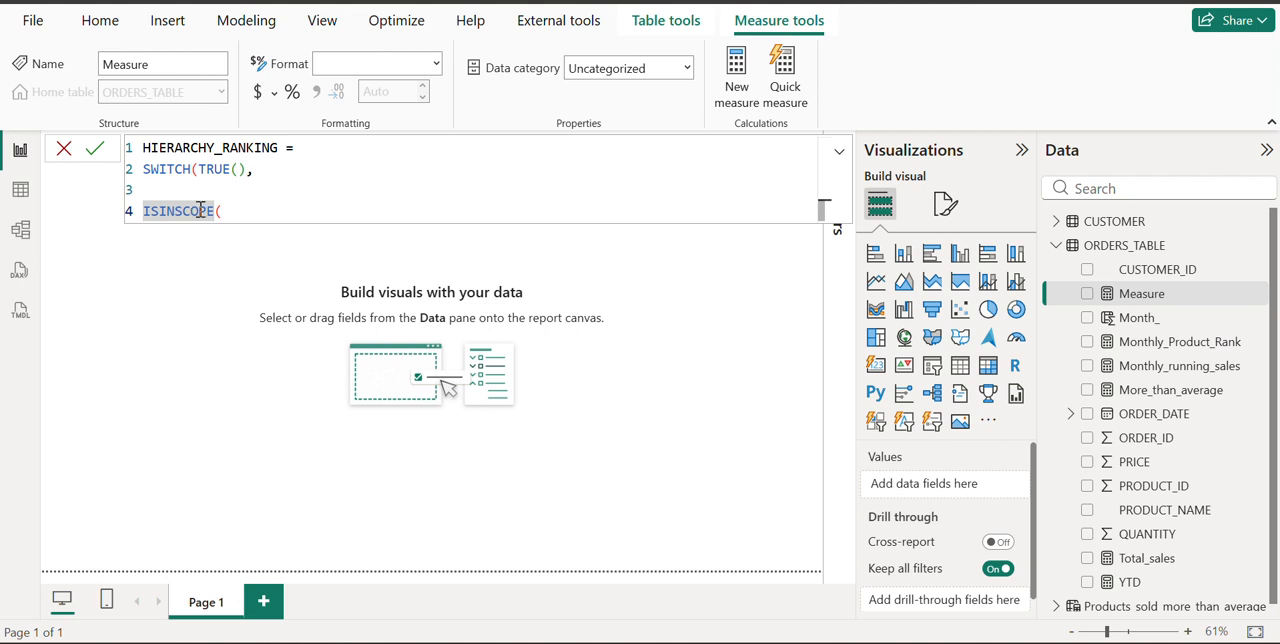
{"action": "left_click", "coordinate": [236, 210]}
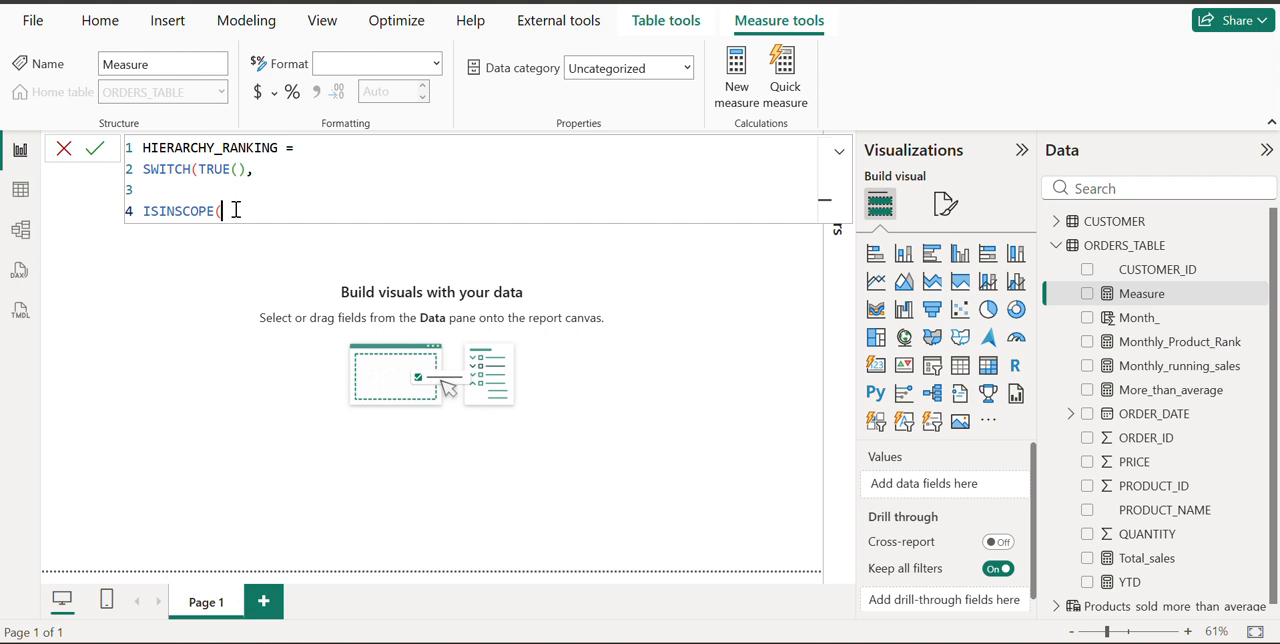
Give ISINSCOPE the column ORDERS_TABLE[PRODUCT_ID] as its argument and close its parenthesis
{"action": "type", "text": "PRO"}
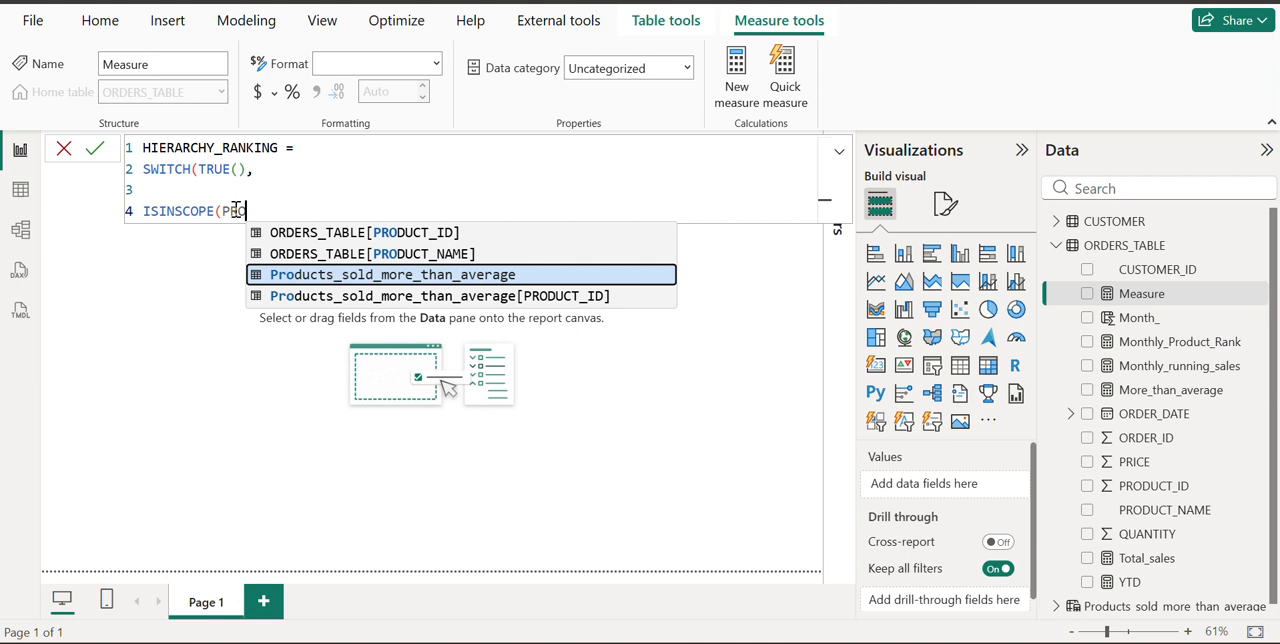
{"action": "key", "text": "Up"}
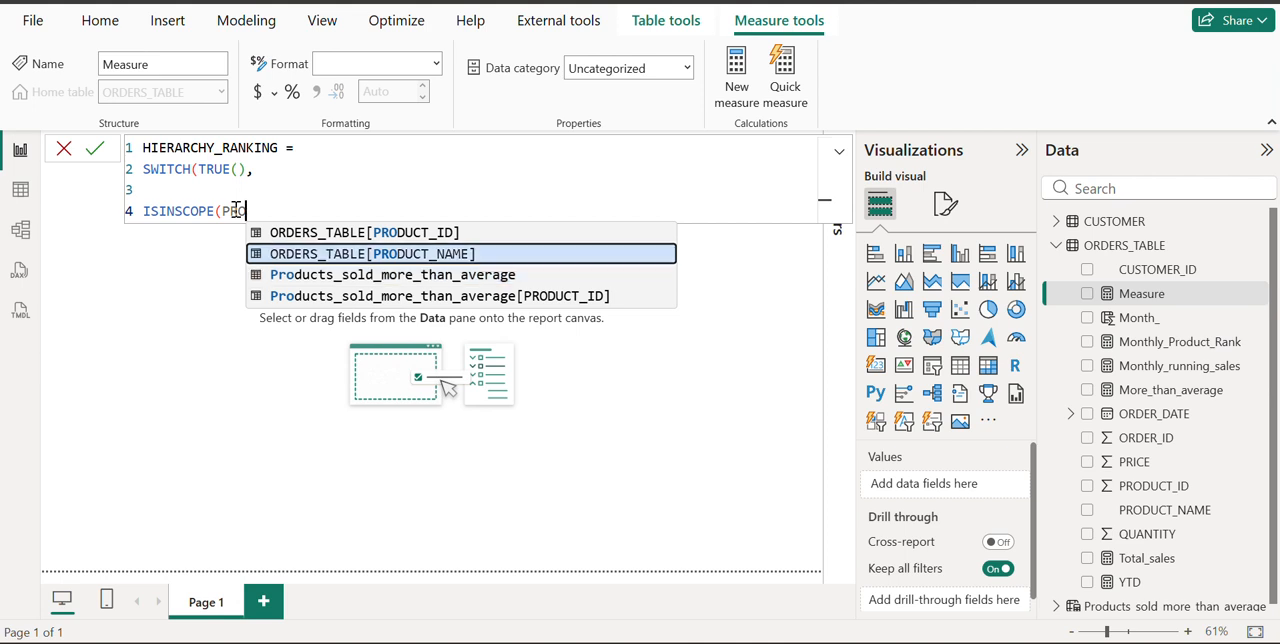
{"action": "key", "text": "Up"}
{"action": "key", "text": "Tab"}
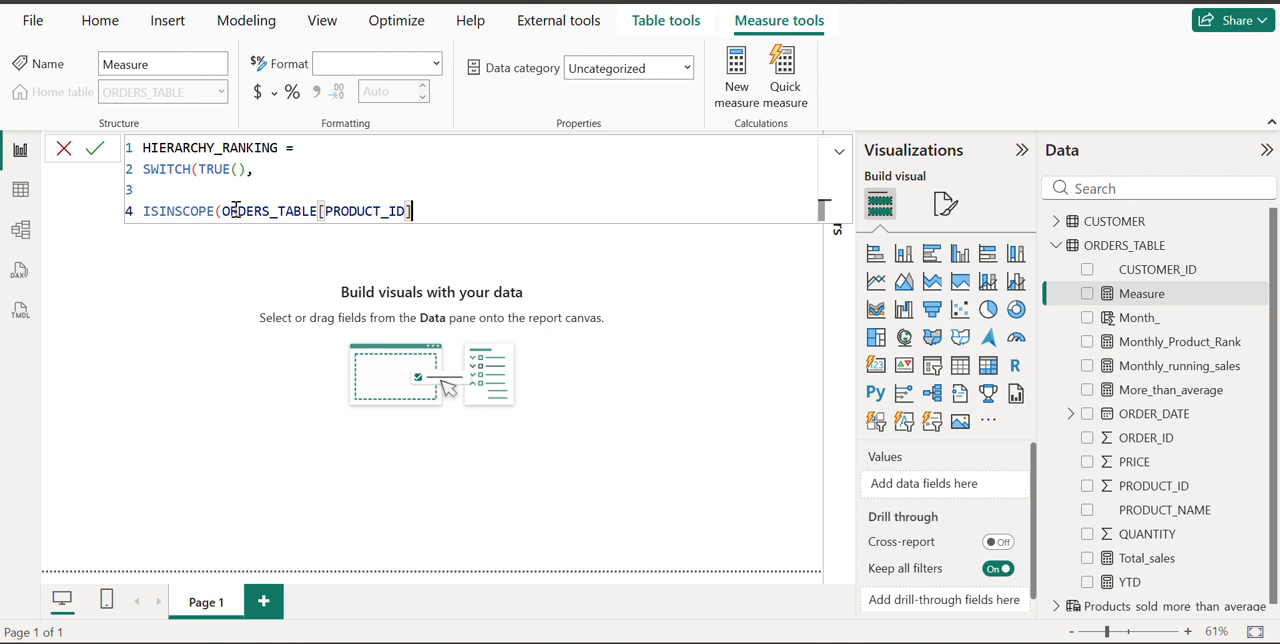
{"action": "type", "text": ")"}
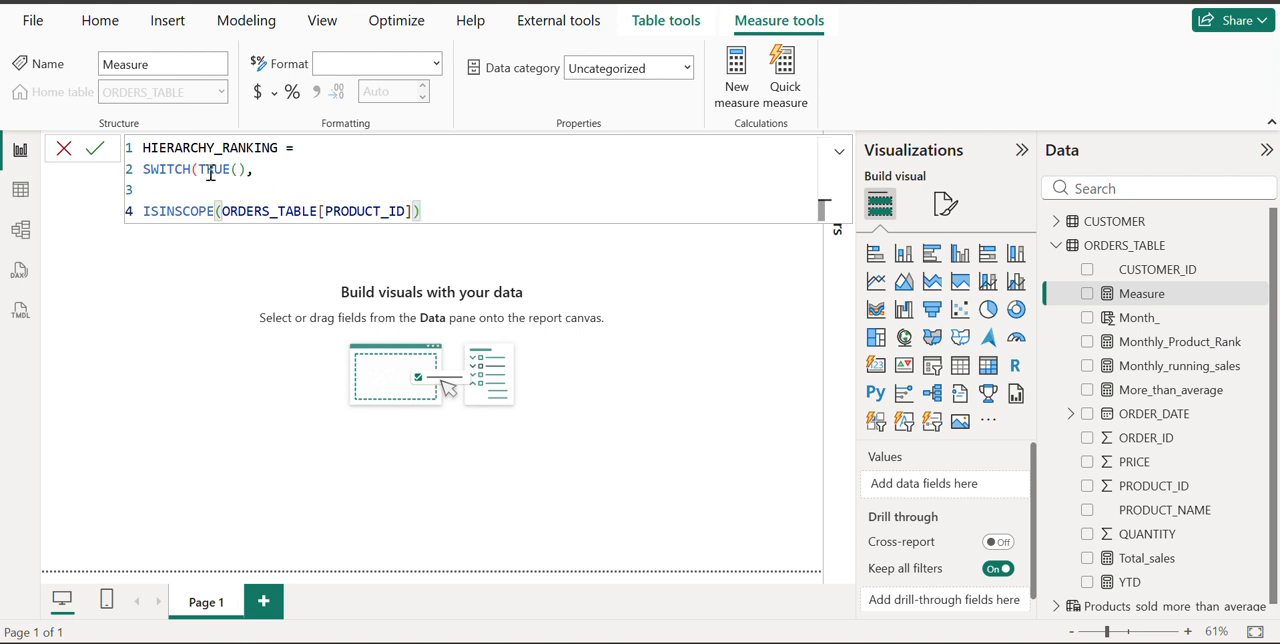
End the ISINSCOPE condition with a comma and start its result on line 5 with the RANKX function
{"action": "left_click", "coordinate": [143, 169]}
{"action": "left_click_drag", "start_coordinate": [143, 169], "coordinate": [263, 176]}
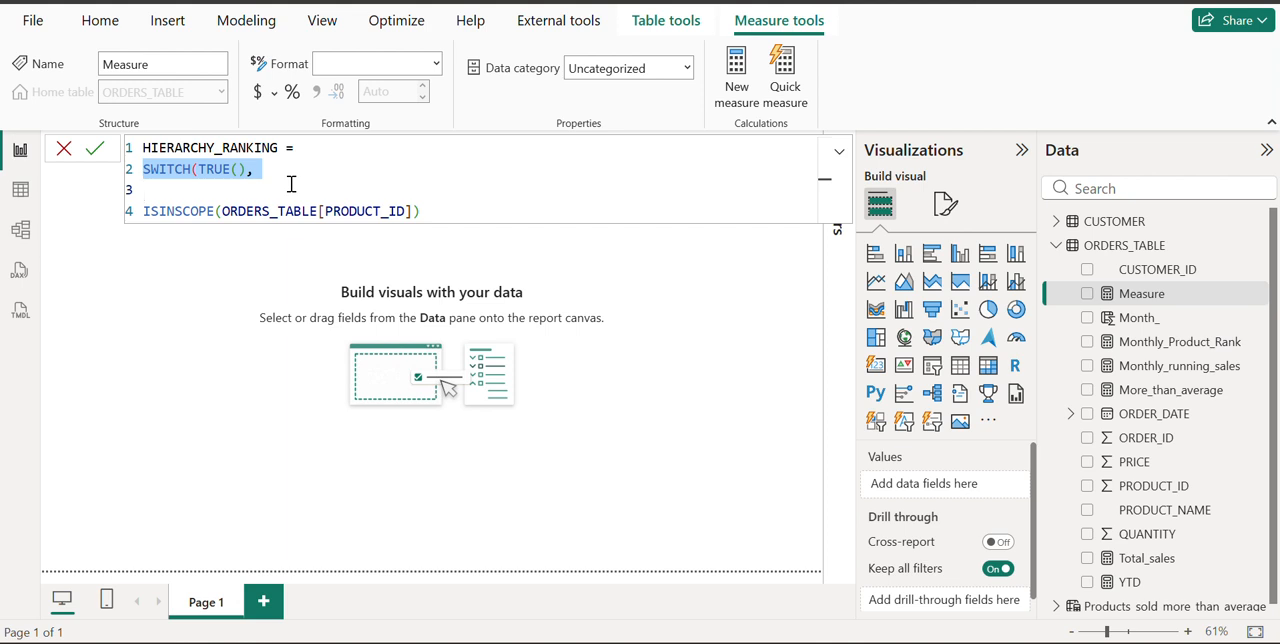
{"action": "left_click", "coordinate": [449, 214]}
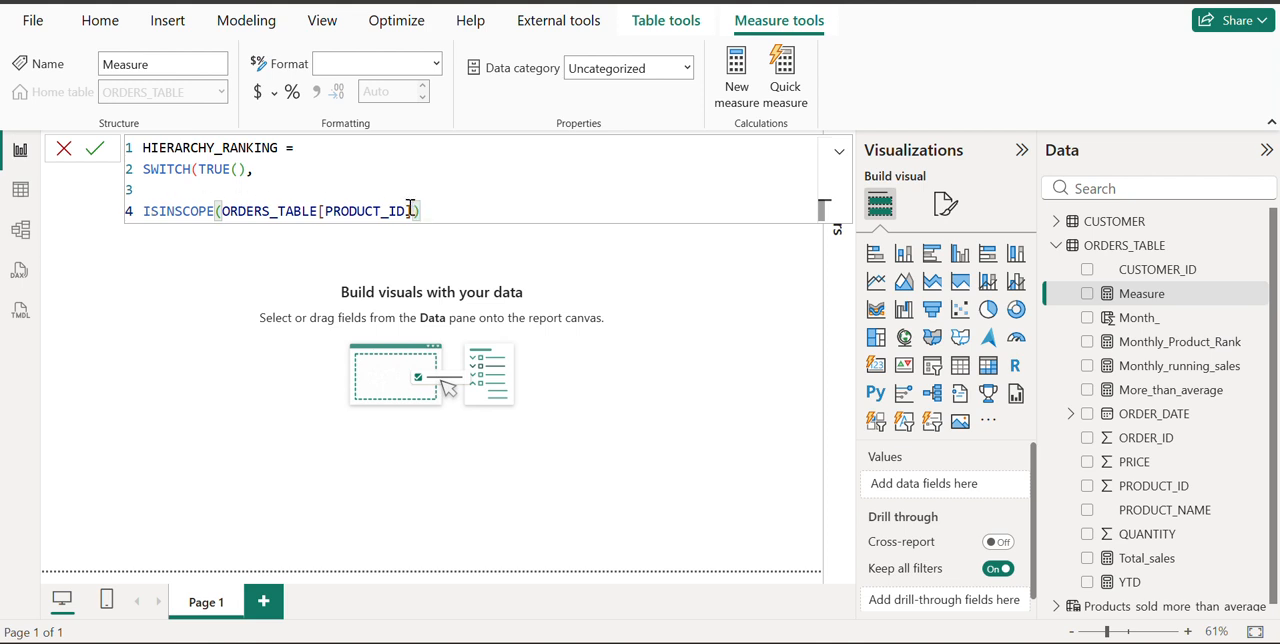
{"action": "type", "text": ","}
{"action": "key", "text": "shift+Return"}
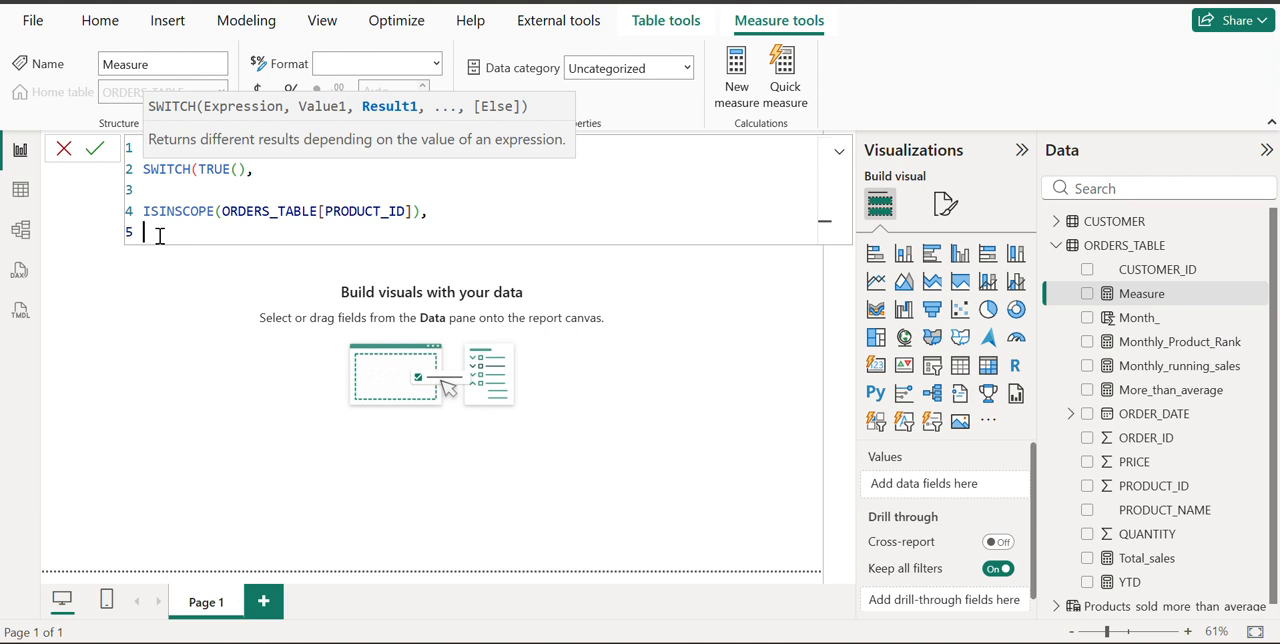
{"action": "type", "text": "R"}
{"action": "type", "text": "K"}
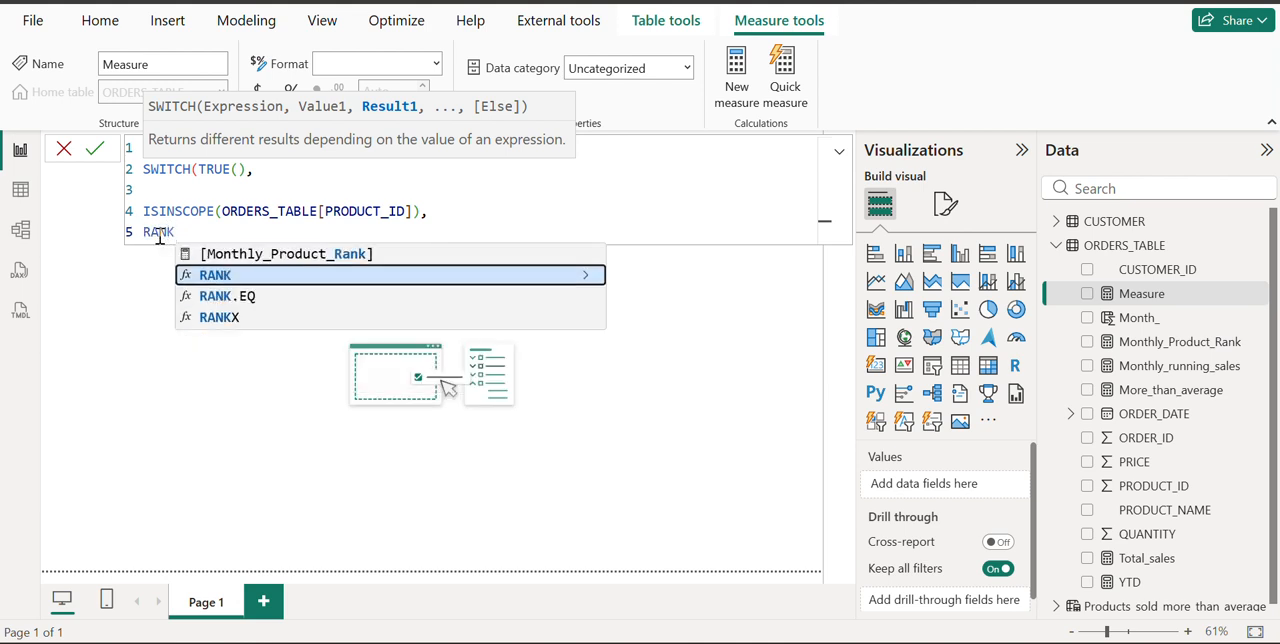
{"action": "key", "text": "Down"}
{"action": "key", "text": "Down"}
{"action": "key", "text": "Tab"}
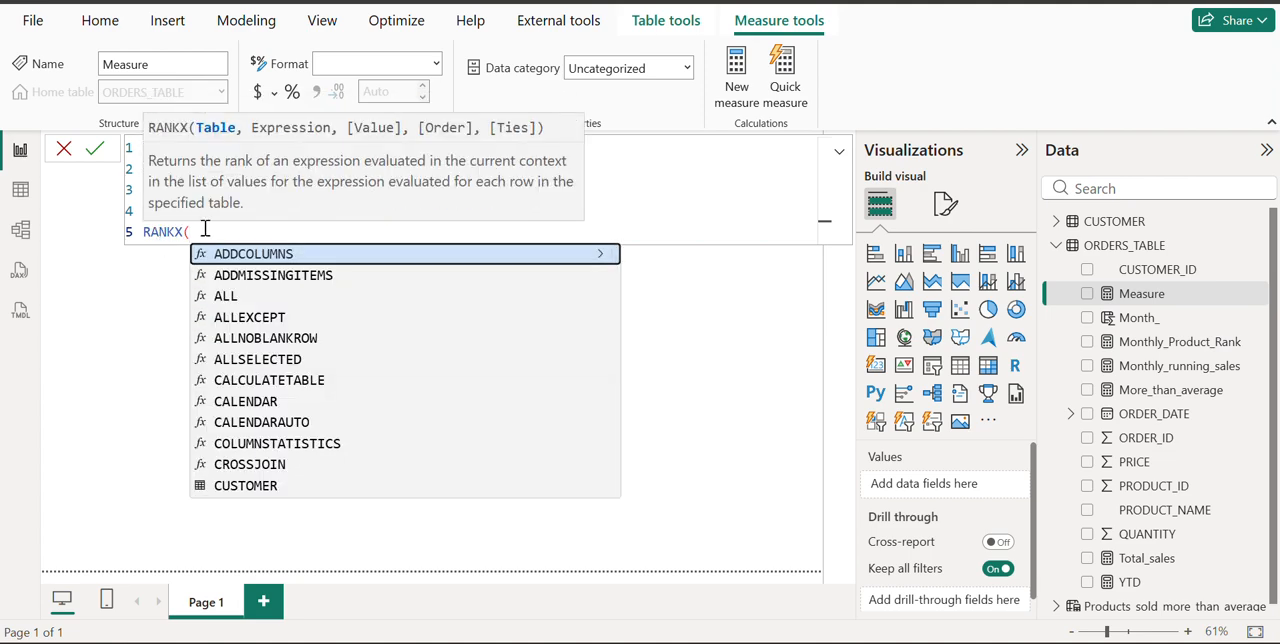
Give RANKX the table argument ALLSELECTED(ORDERS_TABLE[PRODUCT_ID]) followed by a comma
{"action": "type", "text": "ALL"}
{"action": "key", "text": "Down"}
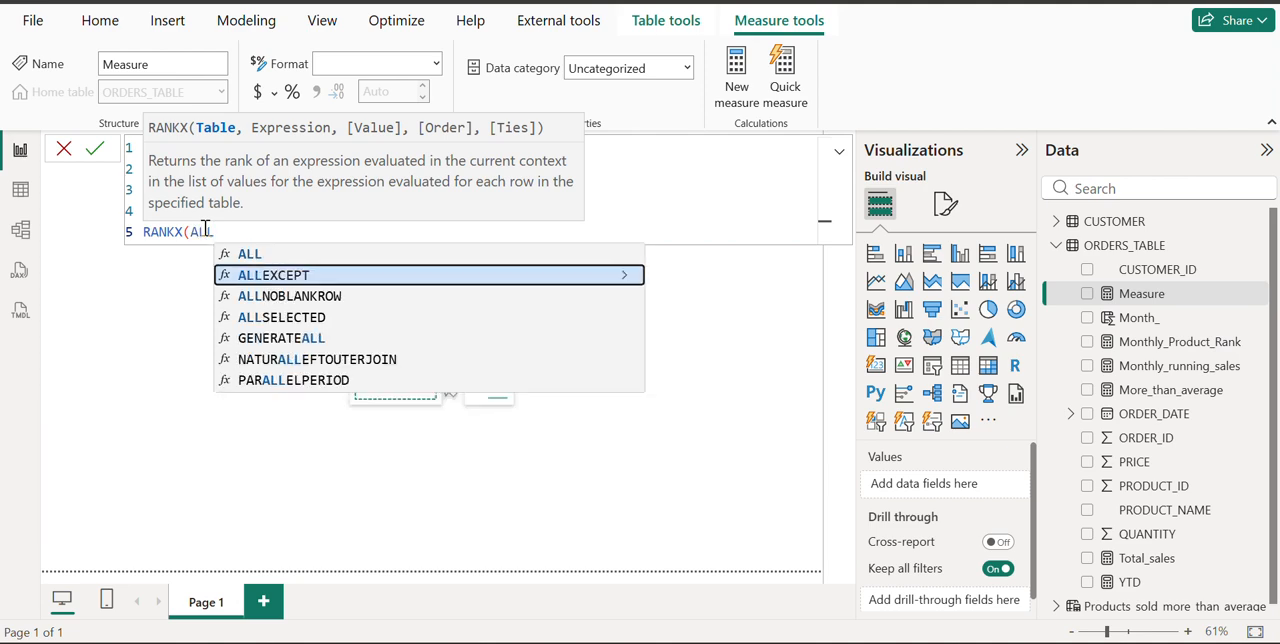
{"action": "key", "text": "Down"}
{"action": "key", "text": "Tab"}
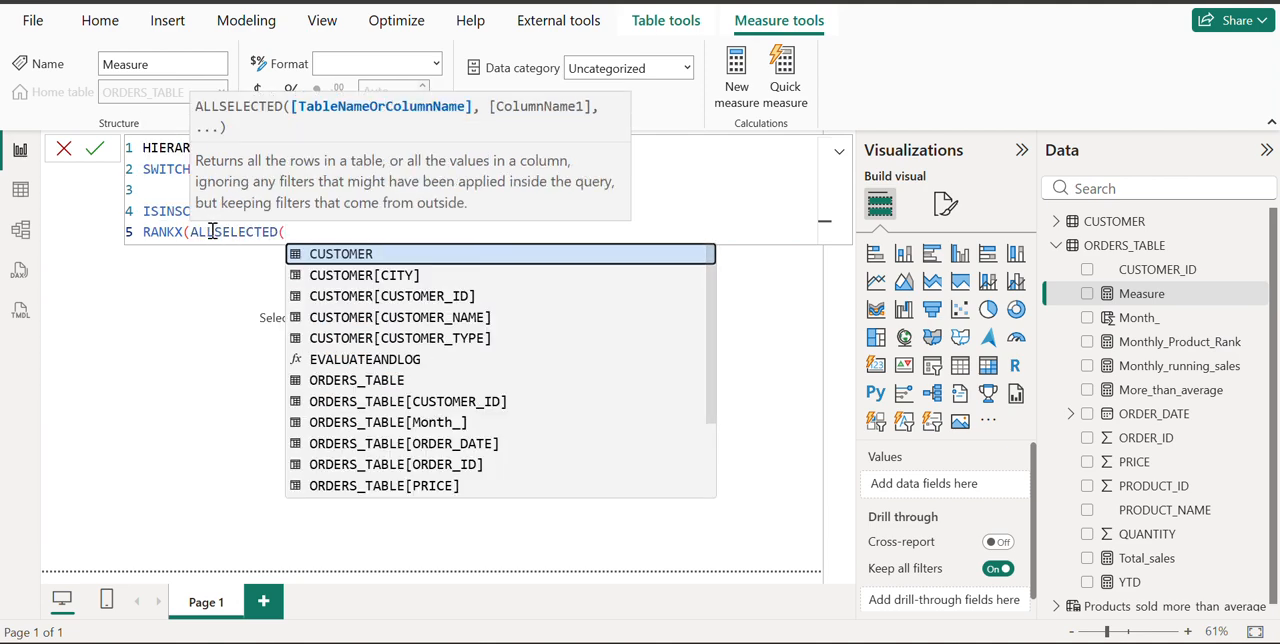
{"action": "left_click", "coordinate": [212, 232]}
{"action": "left_click", "coordinate": [285, 232]}
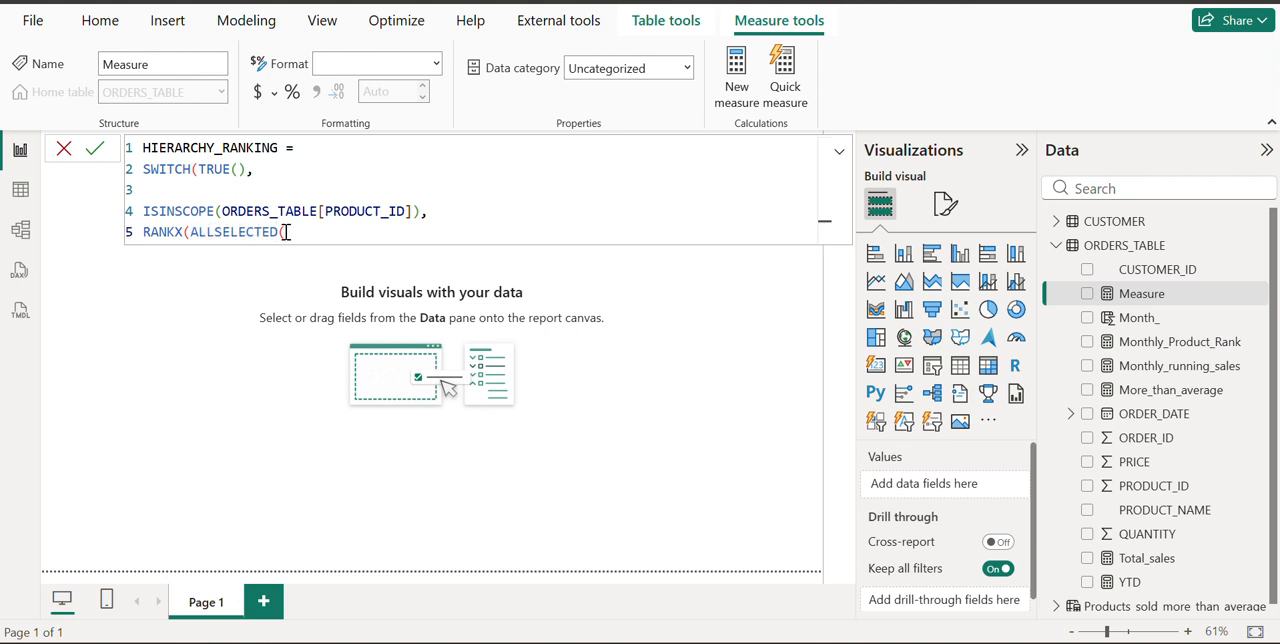
{"action": "type", "text": "PROD"}
{"action": "key", "text": "Up"}
{"action": "key", "text": "Up"}
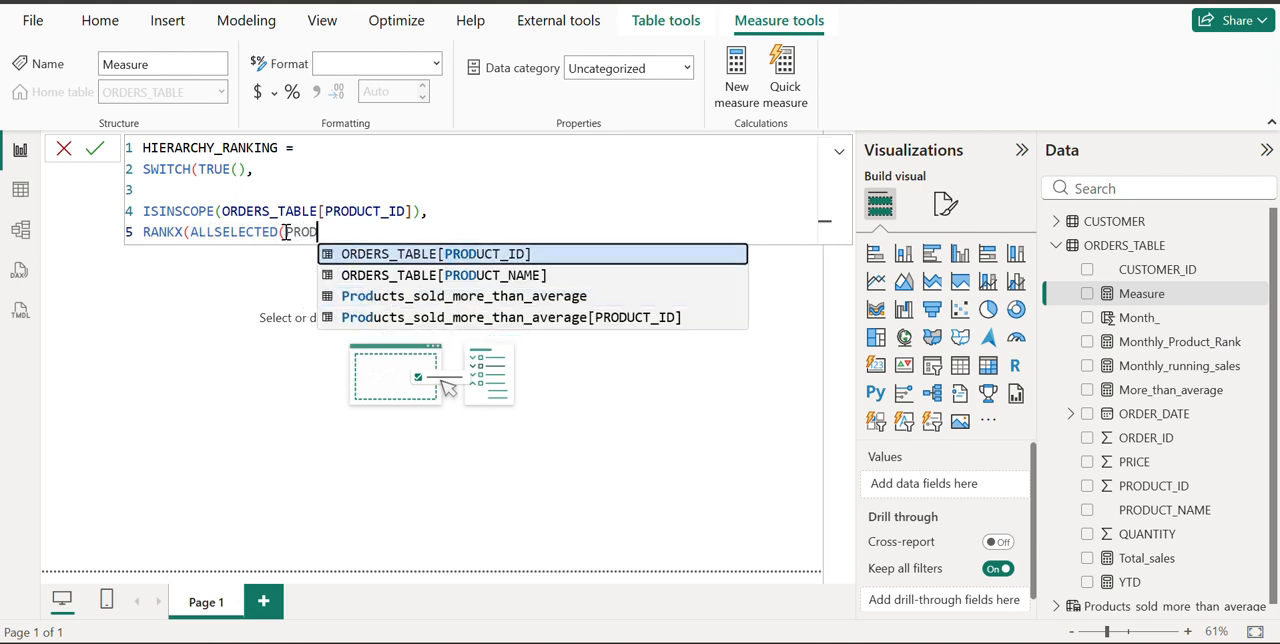
{"action": "key", "text": "Tab"}
{"action": "type", "text": "),"}
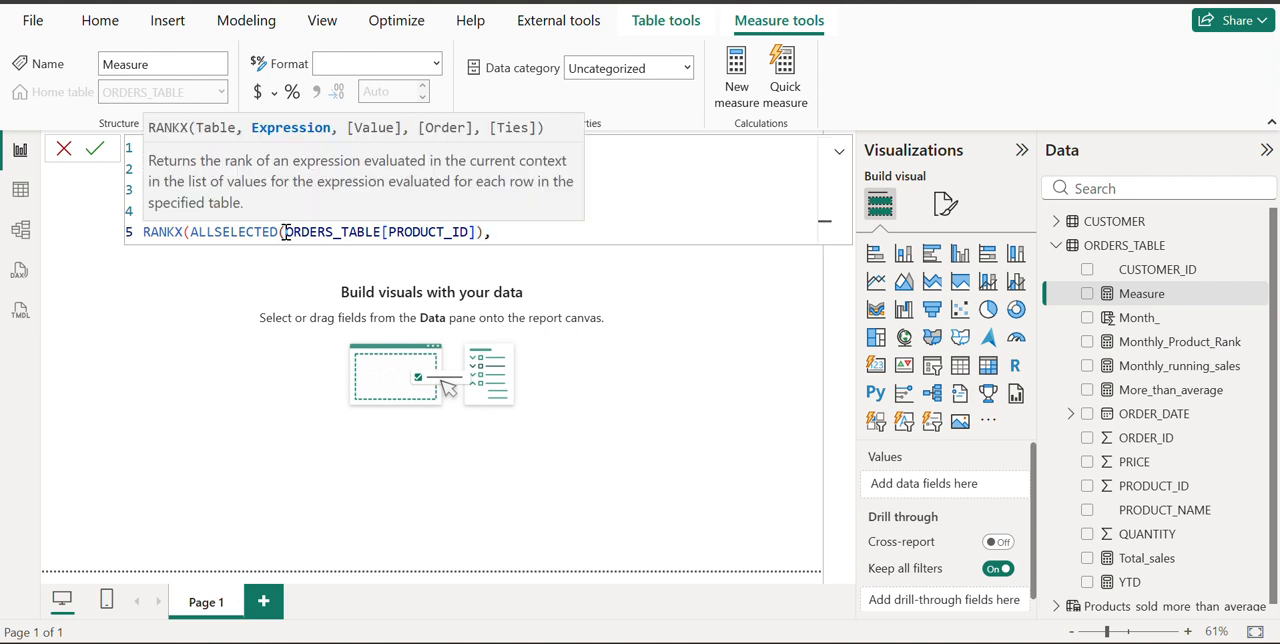
Enter the measure [Total_sales] as the RANKX expression argument on line 5
{"action": "left_click", "coordinate": [316, 232]}
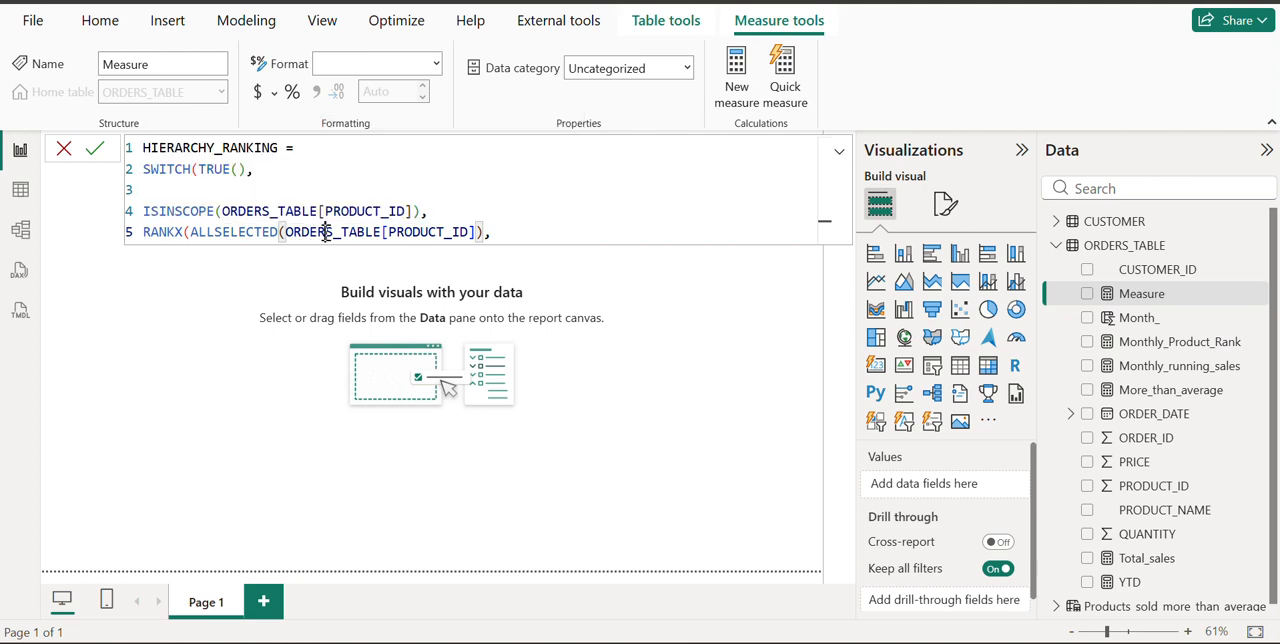
{"action": "left_click", "coordinate": [507, 235]}
{"action": "type", "text": "TOTAL"}
{"action": "key", "text": "Tab"}
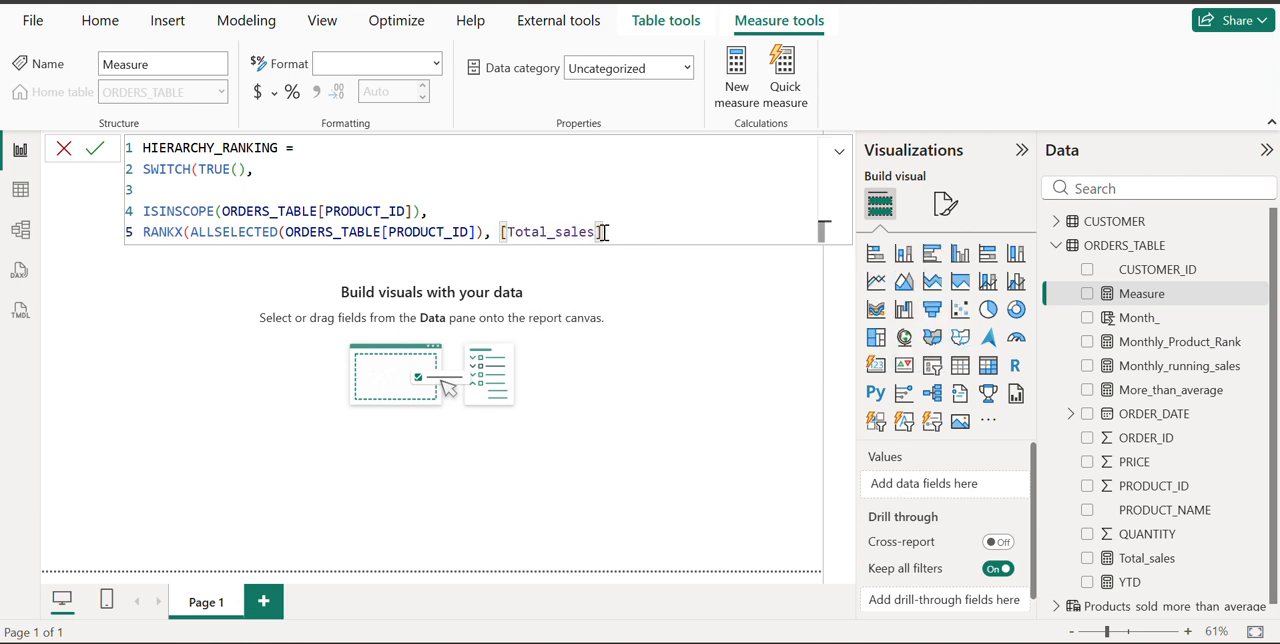
{"action": "left_click_drag", "start_coordinate": [603, 232], "coordinate": [498, 235]}
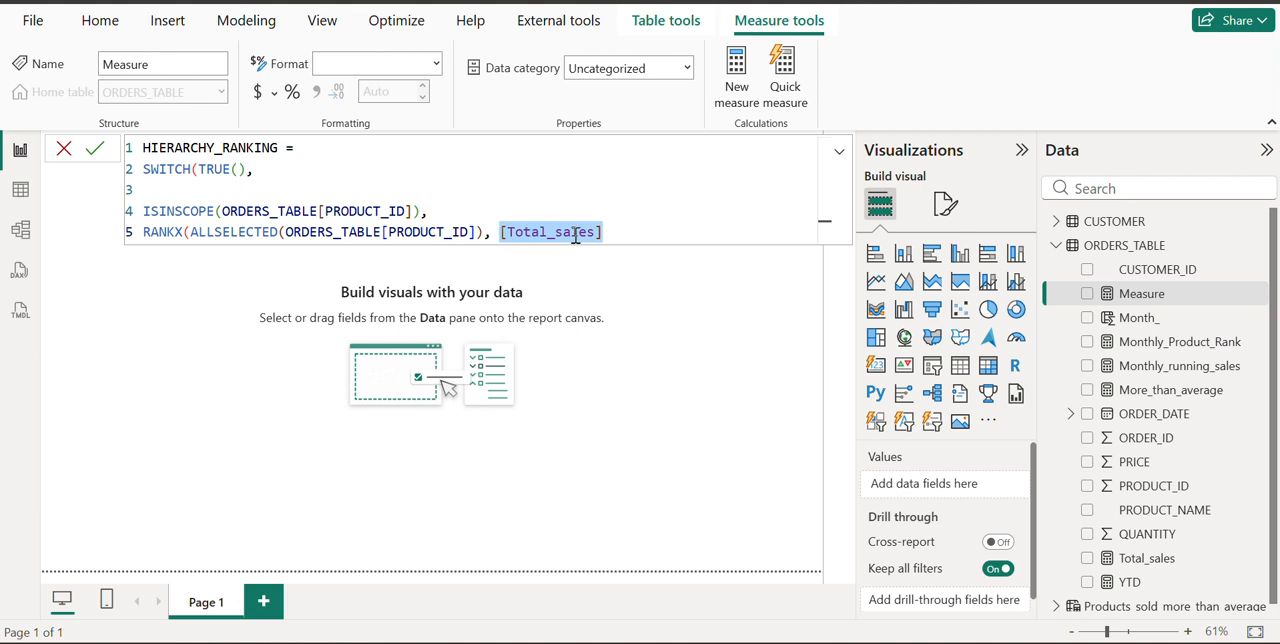
{"action": "left_click", "coordinate": [623, 229]}
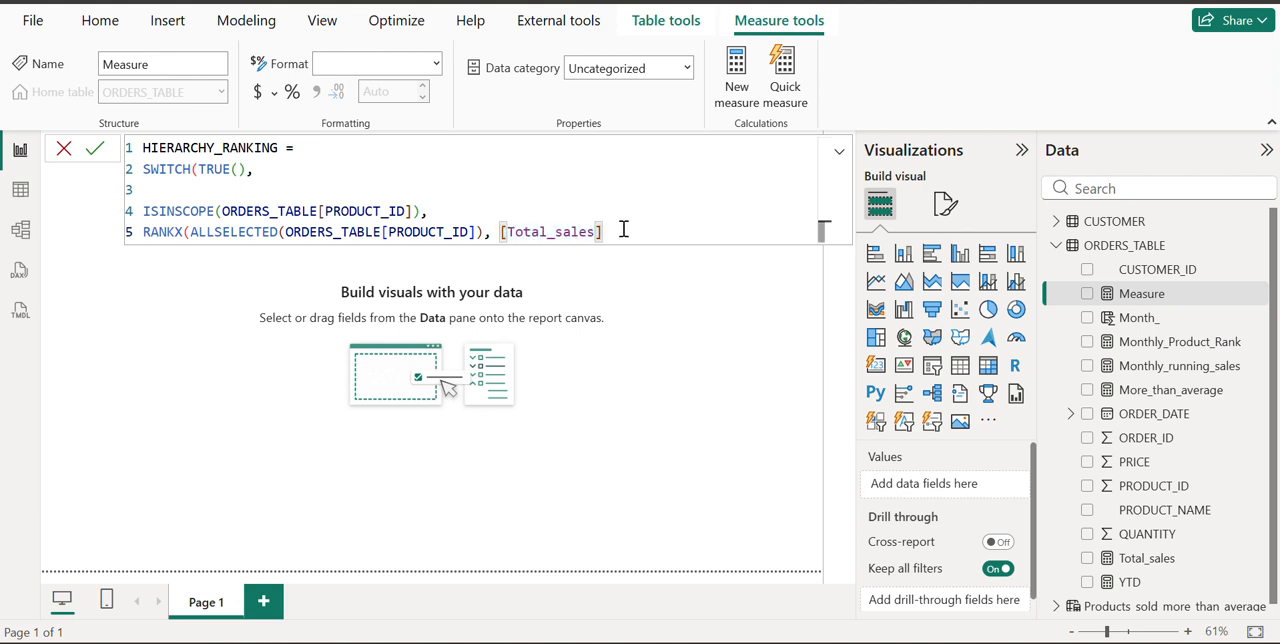
Skip RANKX's value argument, set its order to DESC and its ties to Dense, and close the parenthesis
{"action": "type", "text": ",,"}
{"action": "key", "text": "Down"}
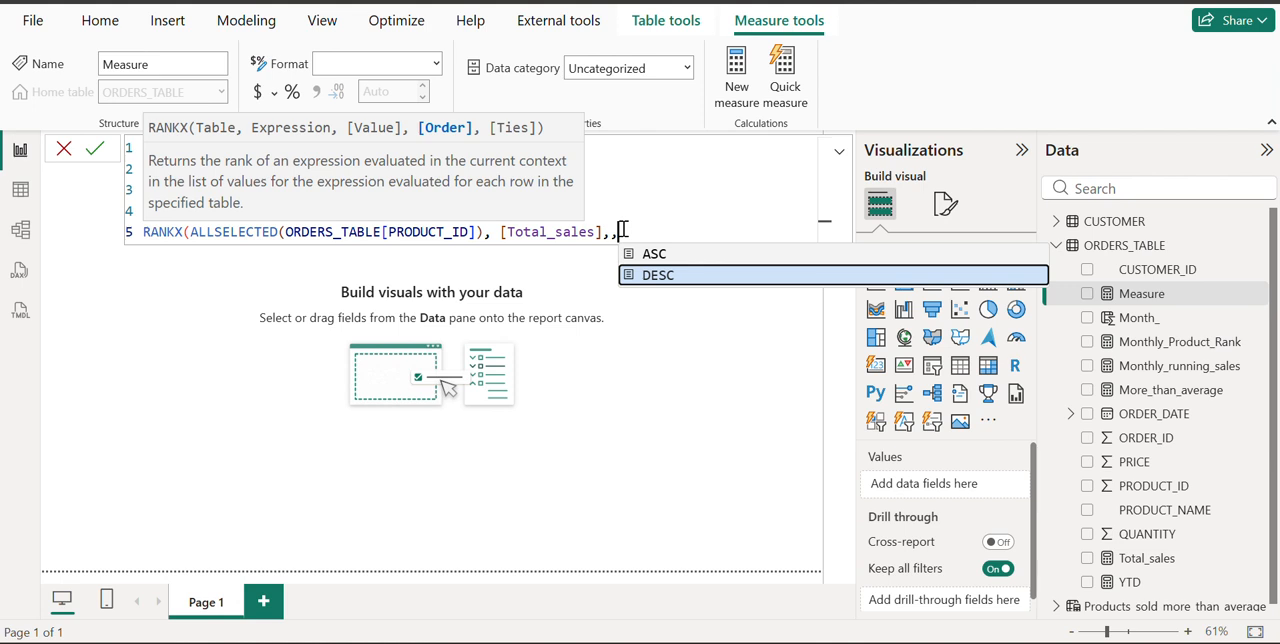
{"action": "key", "text": "Tab"}
{"action": "type", "text": ","}
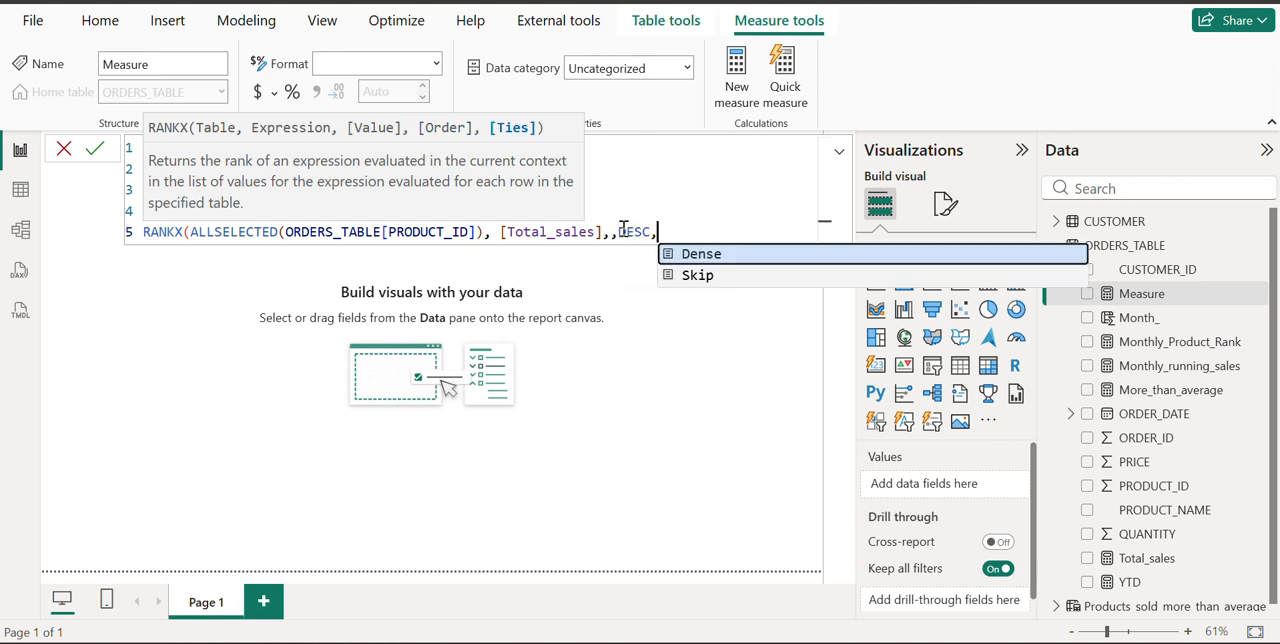
{"action": "key", "text": "Tab"}
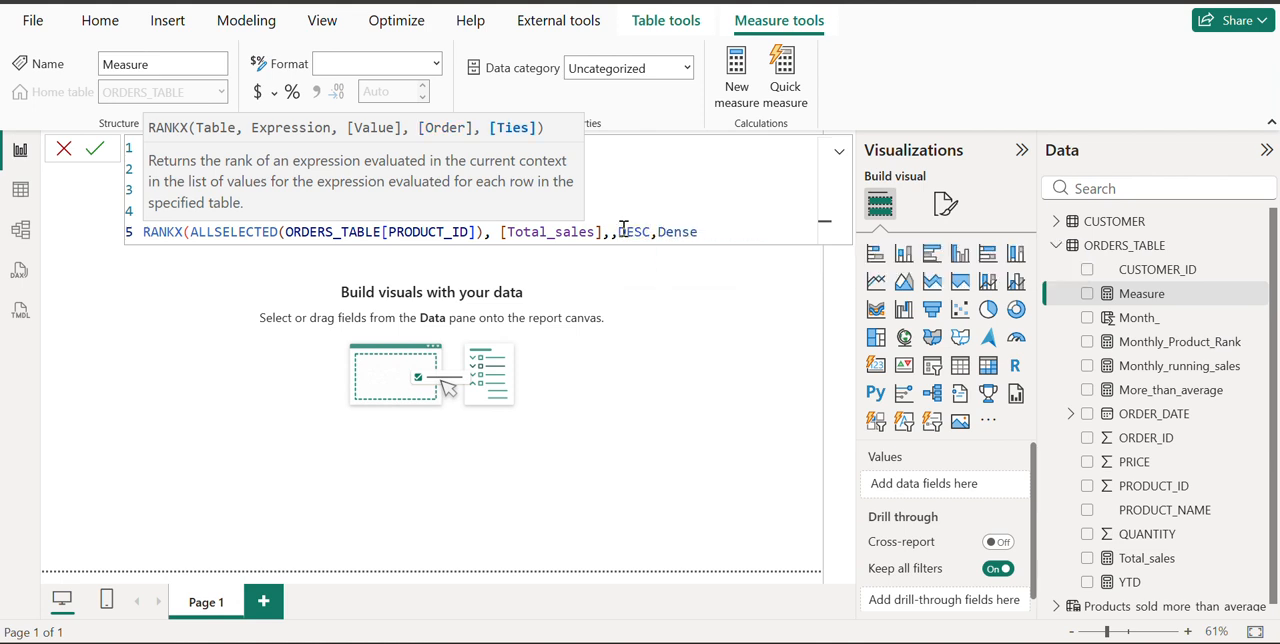
{"action": "type", "text": ")"}
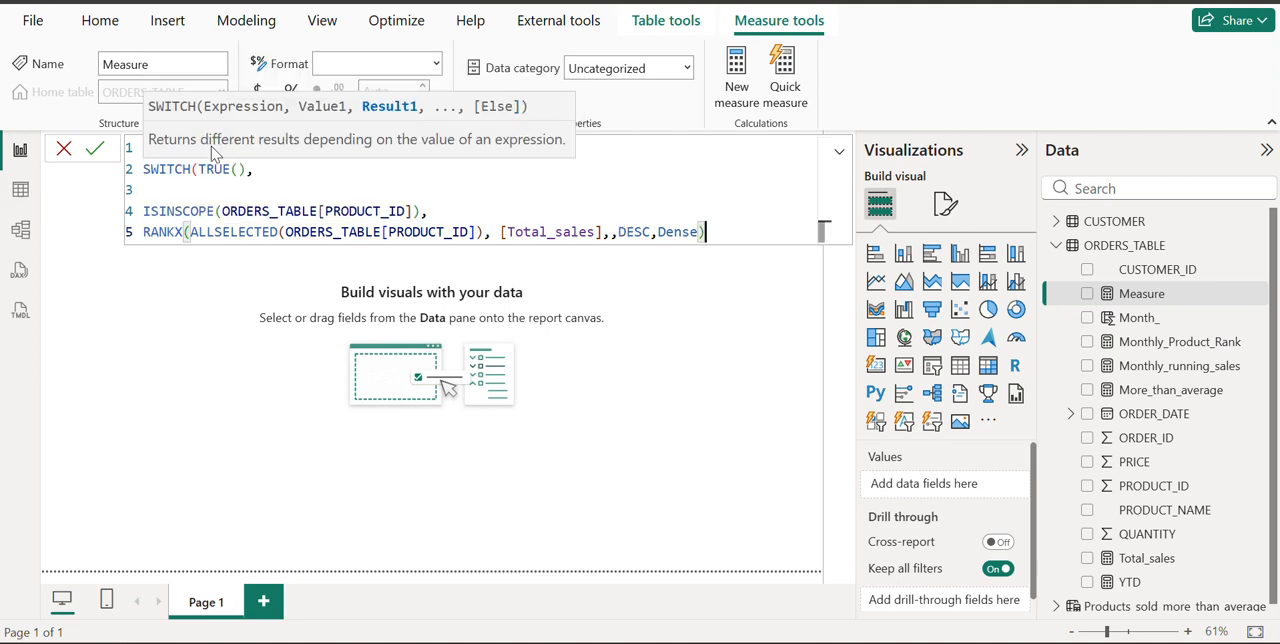
End the RANKX line with a comma and duplicate the ISINSCOPE and RANKX lines onto lines 7 and 8, after a blank line
{"action": "left_click", "coordinate": [157, 185]}
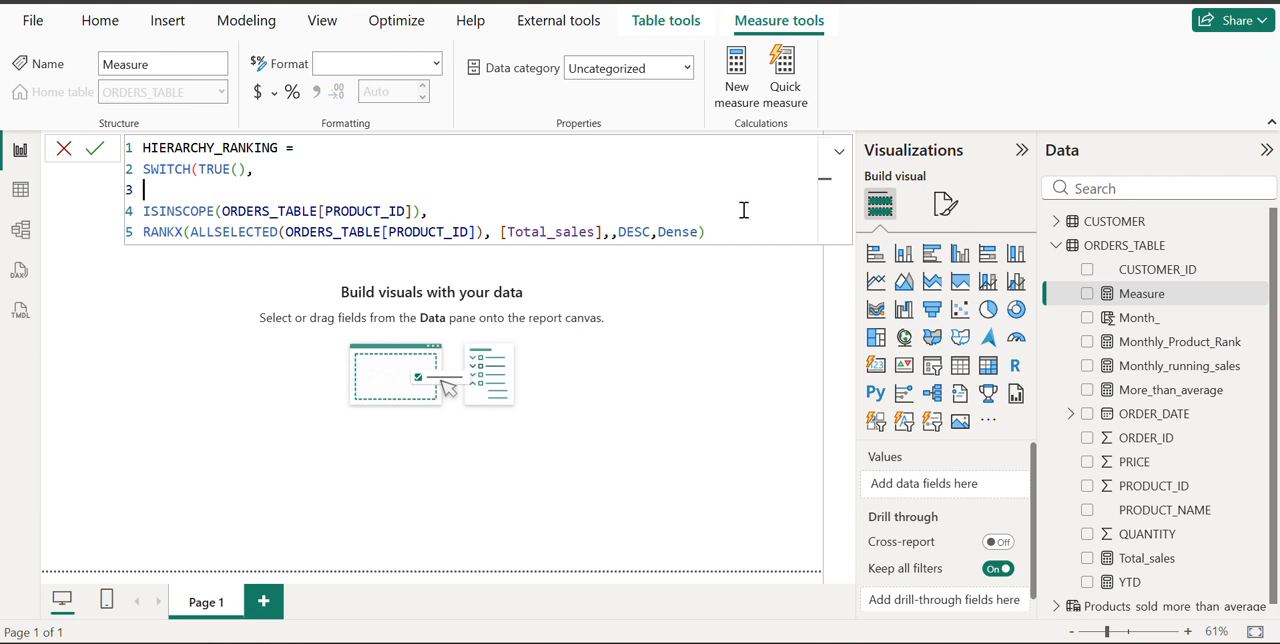
{"action": "left_click", "coordinate": [718, 234]}
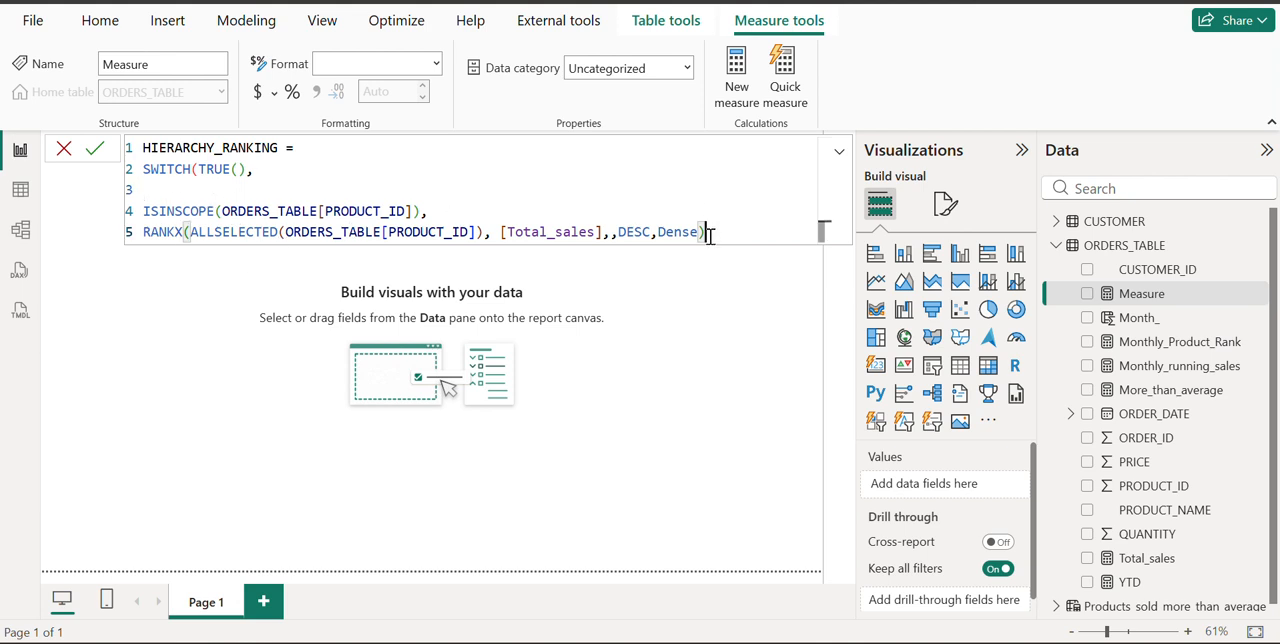
{"action": "left_click", "coordinate": [160, 172]}
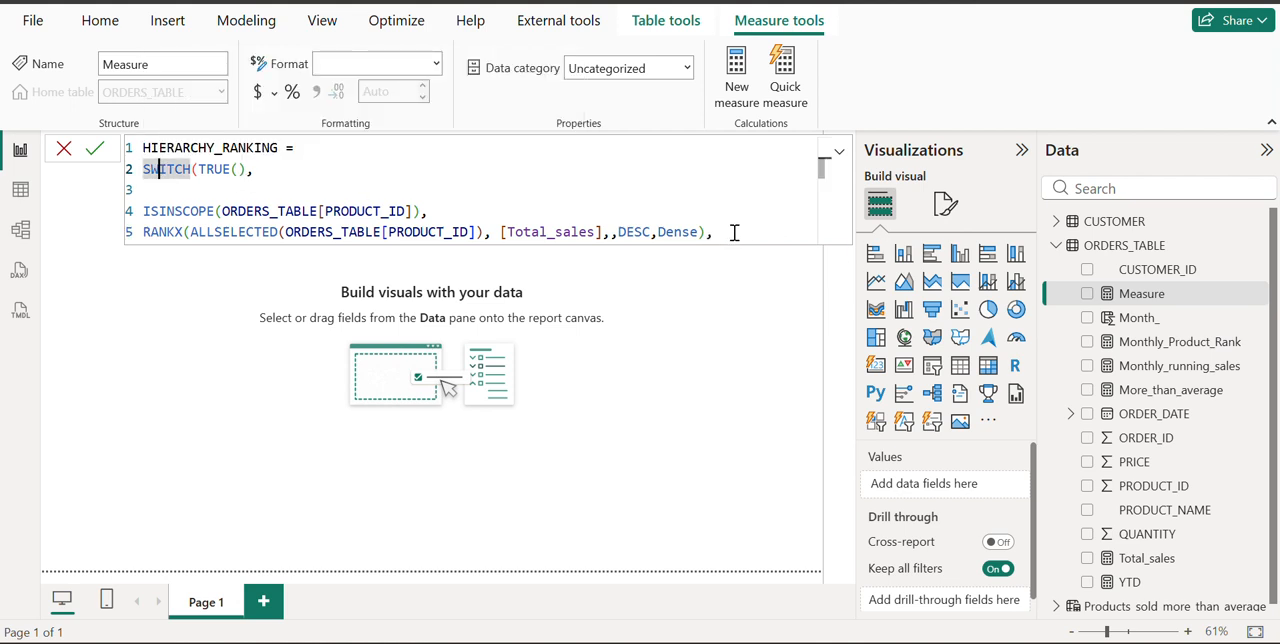
{"action": "left_click_drag", "start_coordinate": [734, 232], "coordinate": [100, 215]}
{"action": "key", "text": "ctrl+c"}
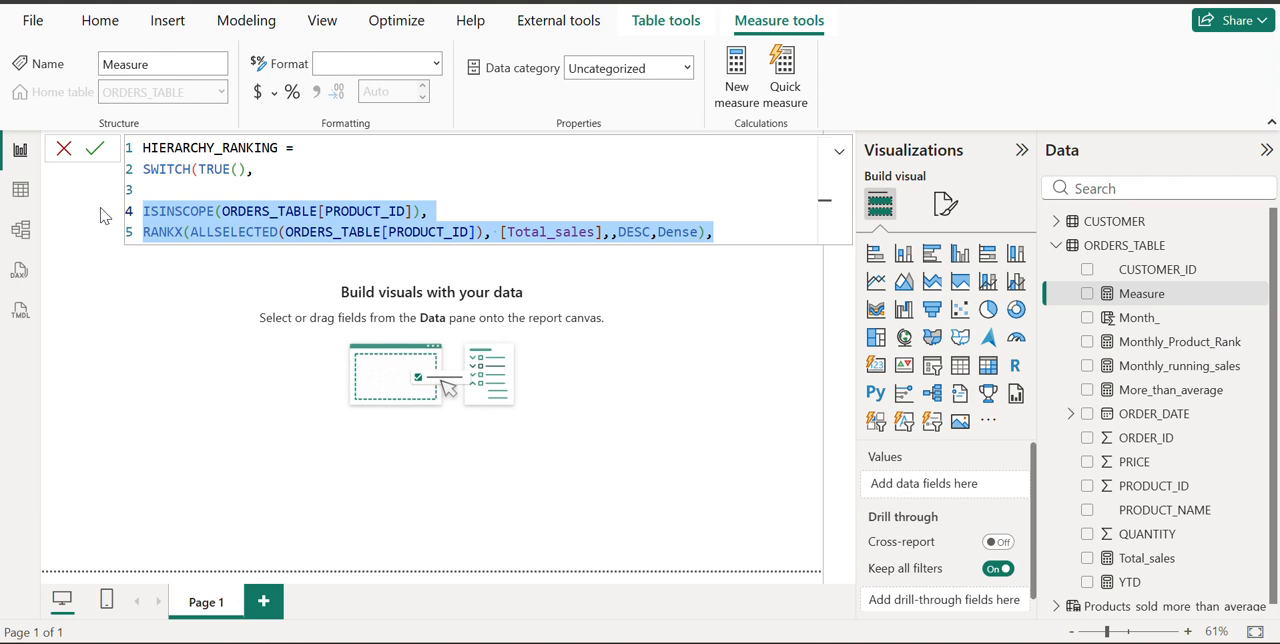
{"action": "left_click", "coordinate": [744, 227]}
{"action": "key", "text": "shift+Return"}
{"action": "key", "text": "shift+Return"}
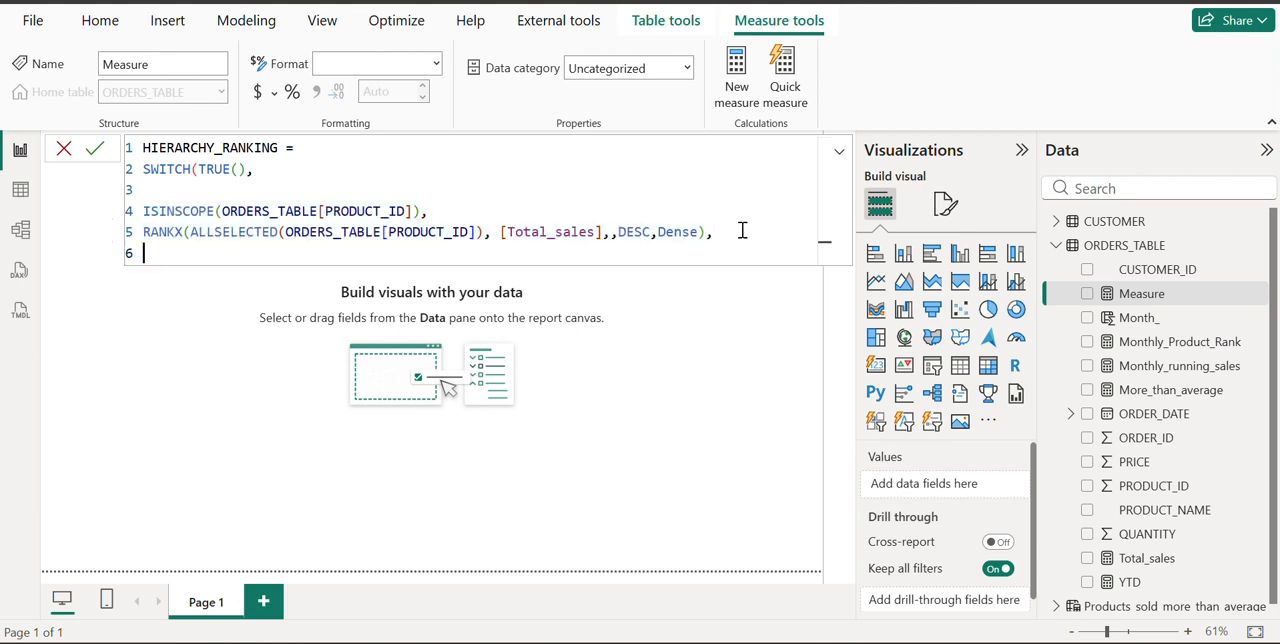
{"action": "key", "text": "ctrl+v"}
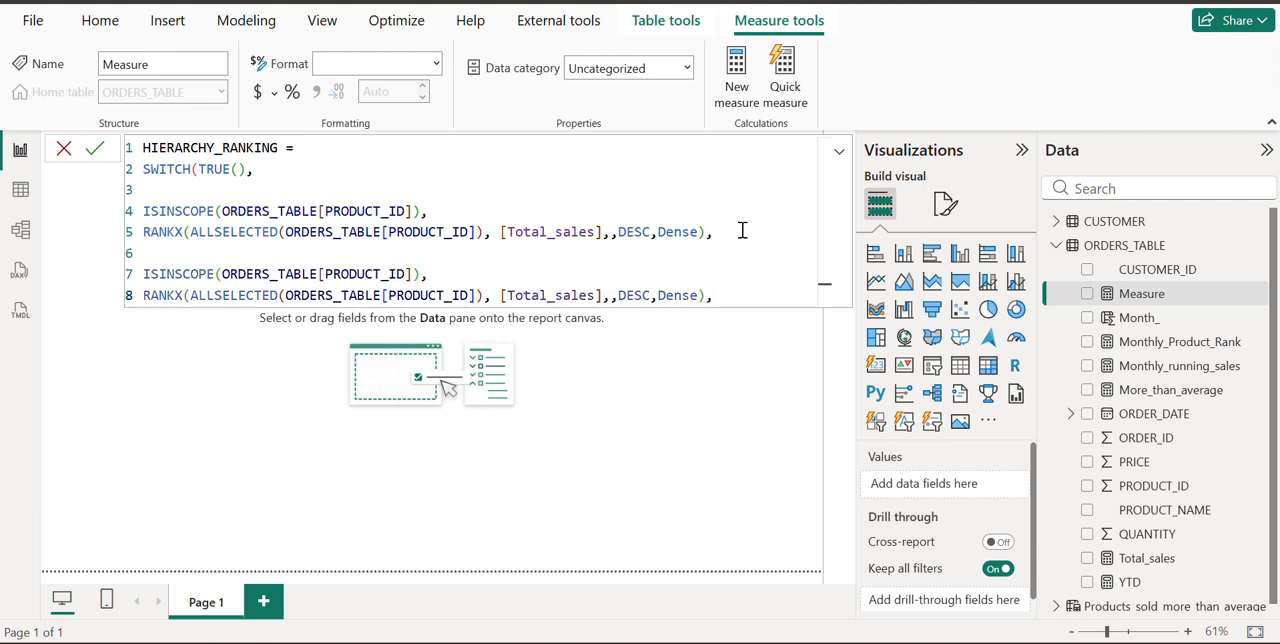
Replace PRODUCT_ID with CUSTOMER_ID in the ISINSCOPE and RANKX expressions on lines 7 and 8
{"action": "double_click", "coordinate": [366, 273]}
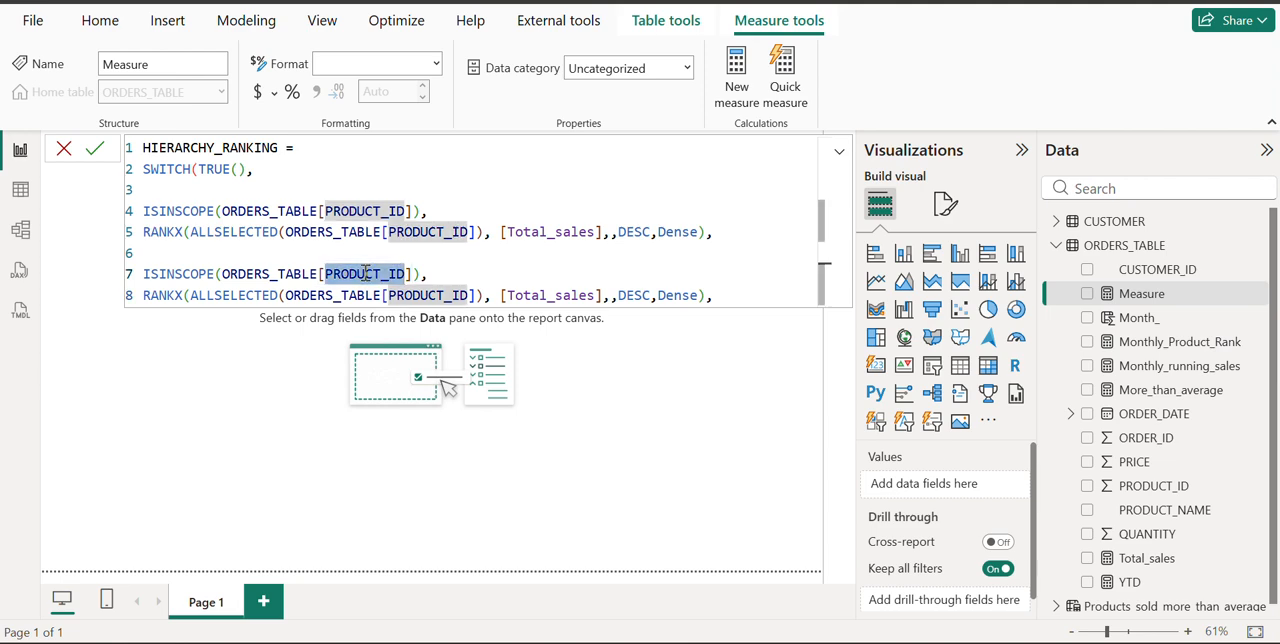
{"action": "key", "text": "BackSpace"}
{"action": "type", "text": "CUS"}
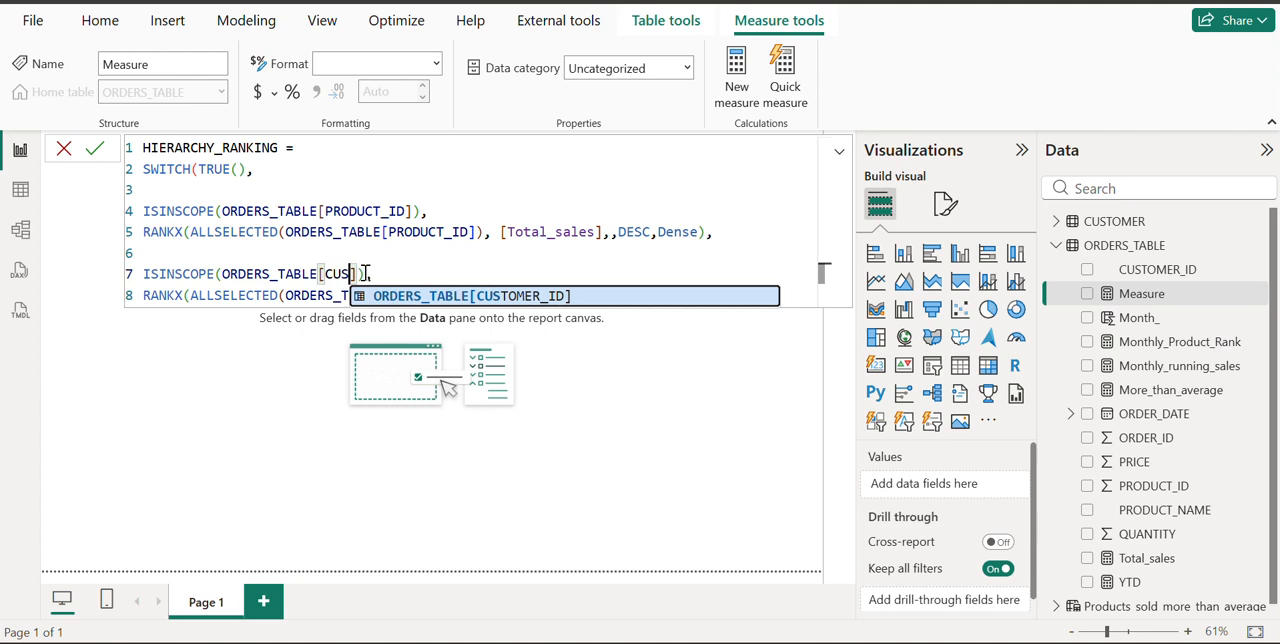
{"action": "key", "text": "Tab"}
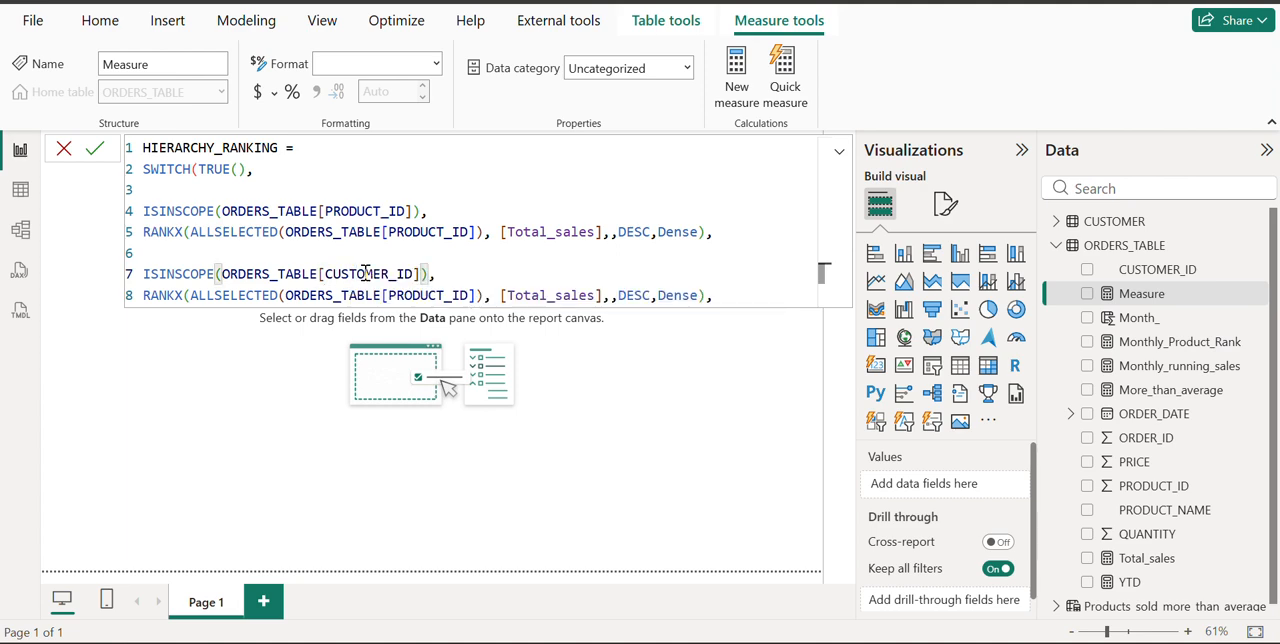
{"action": "double_click", "coordinate": [440, 295]}
{"action": "key", "text": "BackSpace"}
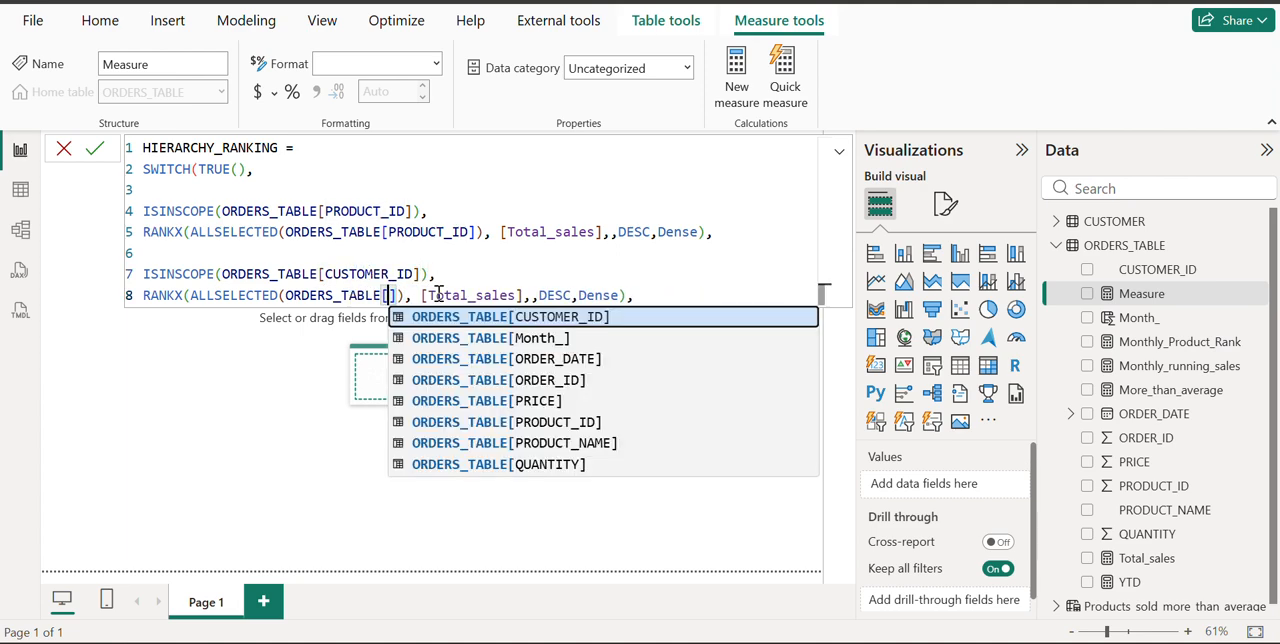
{"action": "type", "text": "CUS"}
{"action": "key", "text": "Tab"}
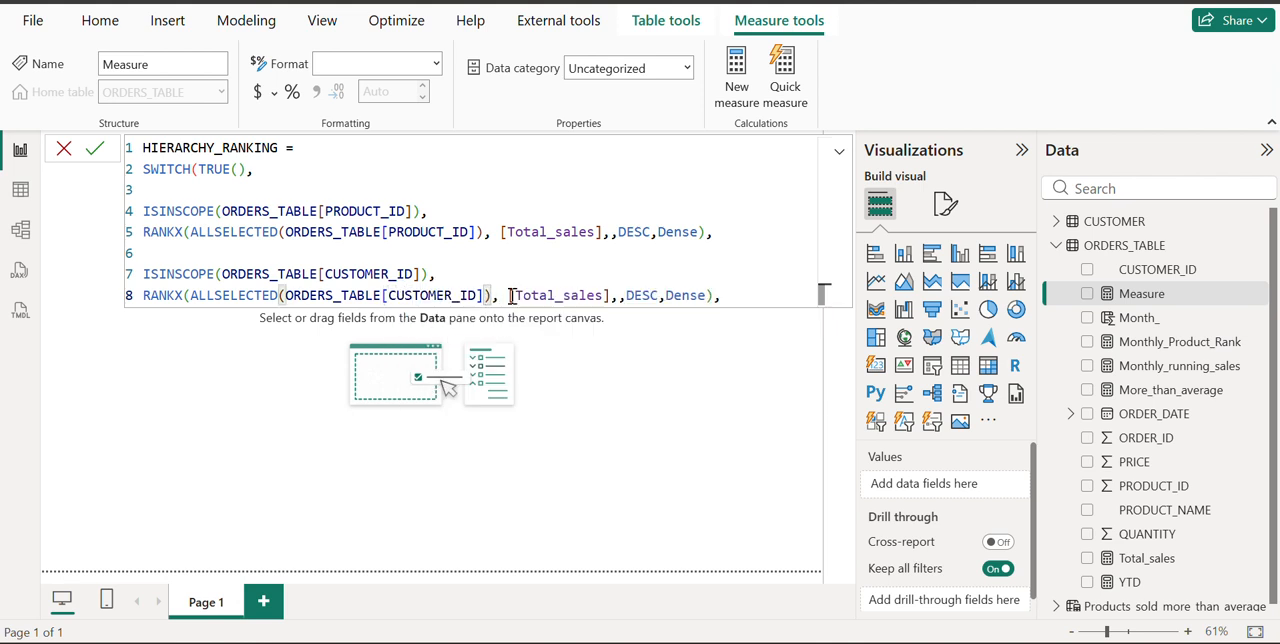
Paste another copy of the product ISINSCOPE and RANKX pair onto lines 10 and 11, after a blank line
{"action": "left_click", "coordinate": [735, 297]}
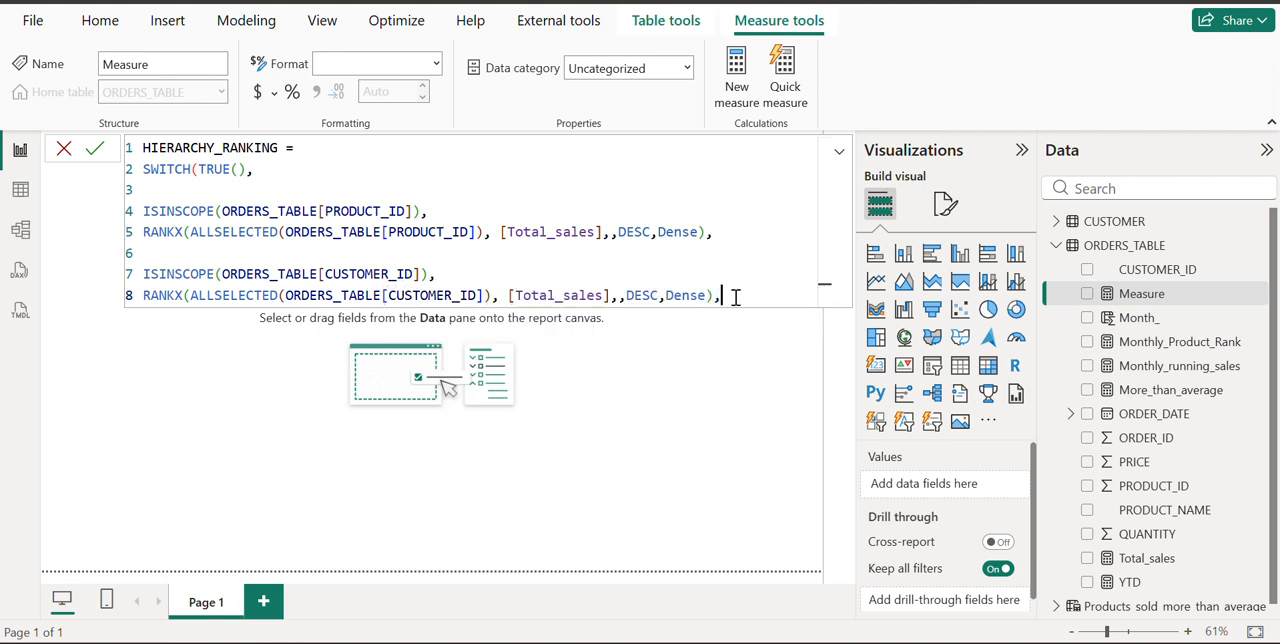
{"action": "key", "text": "shift+Return"}
{"action": "key", "text": "shift+Return"}
{"action": "type", "text": "ISINSCOPE(ORDERS_TABLE[PRODUCT_ID]), RANKX(ALLSELECTED(ORDERS_TABLE[PRODUCT_ID]), [Total_sales],,DESC,Dense),"}
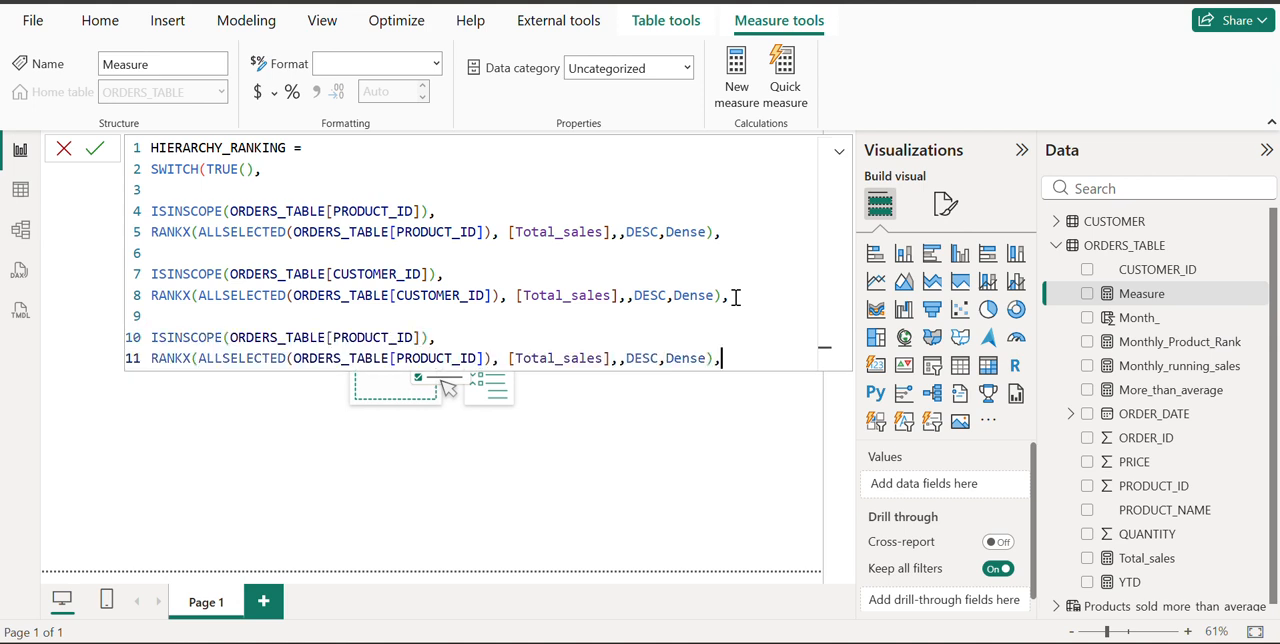
Replace PRODUCT_ID with Month_ in the ISINSCOPE and RANKX expressions on lines 10 and 11
{"action": "double_click", "coordinate": [352, 337]}
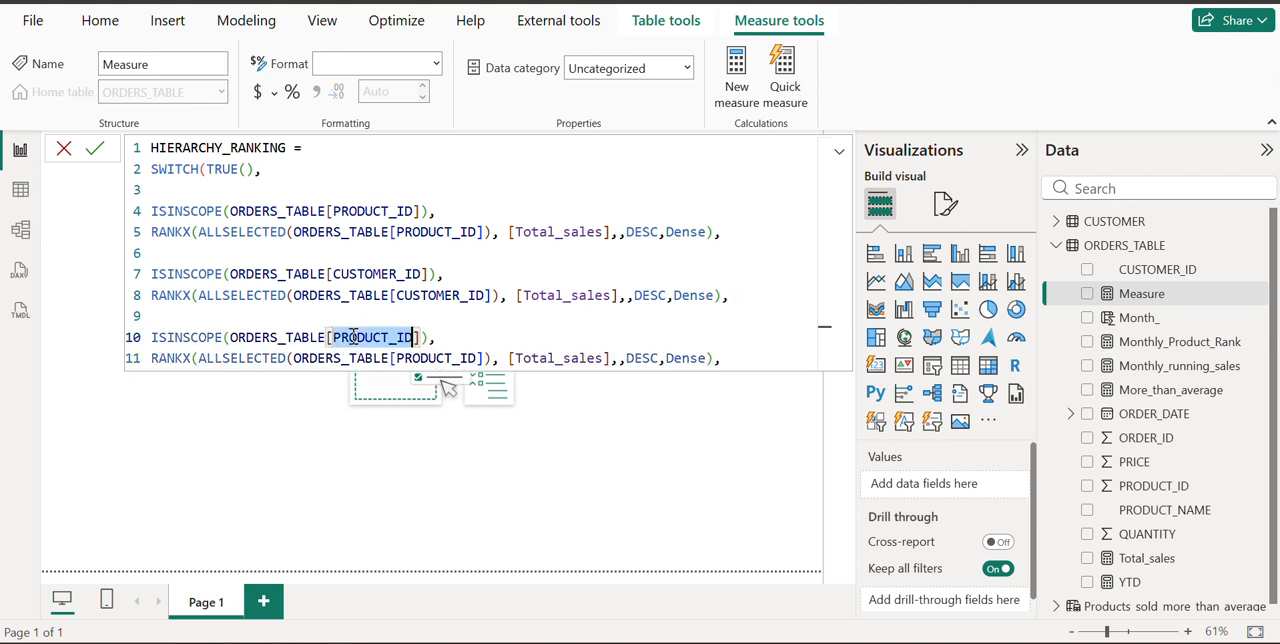
{"action": "key", "text": "BackSpace"}
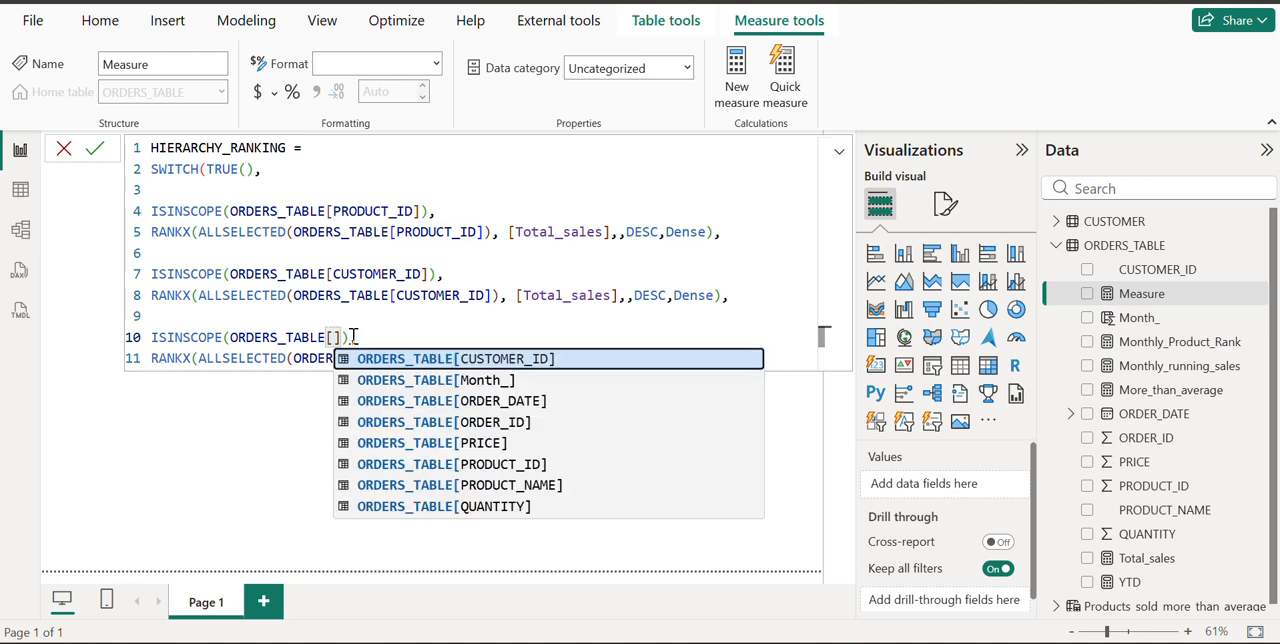
{"action": "left_click", "coordinate": [446, 380]}
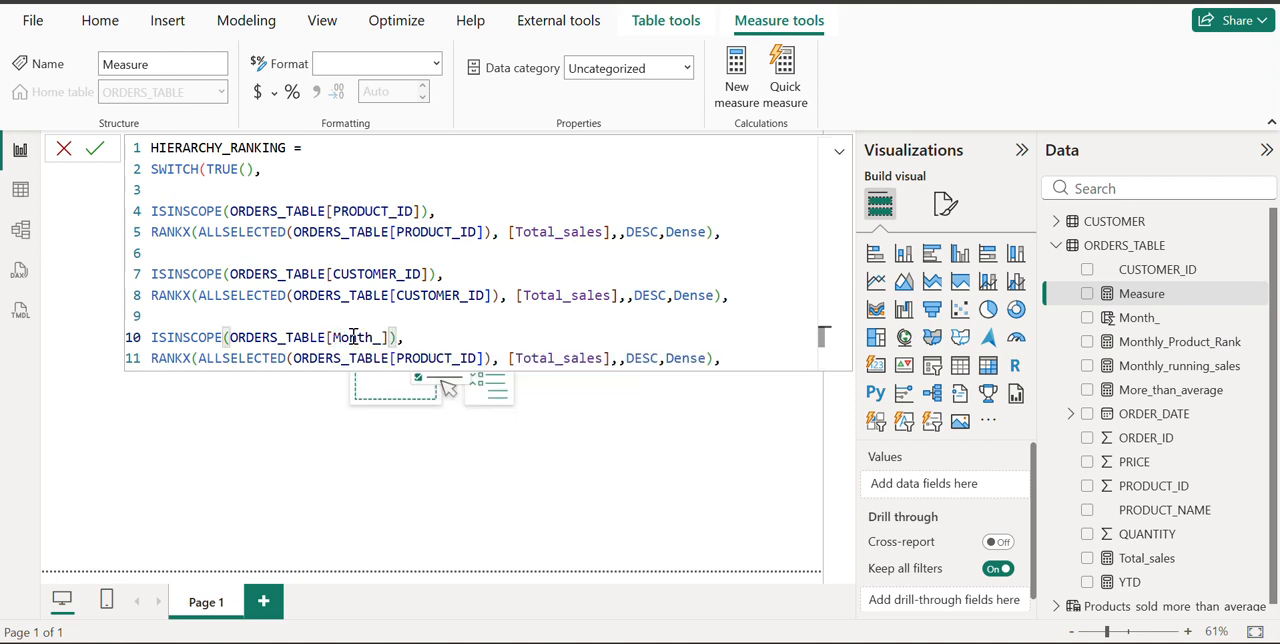
{"action": "double_click", "coordinate": [409, 358]}
{"action": "key", "text": "BackSpace"}
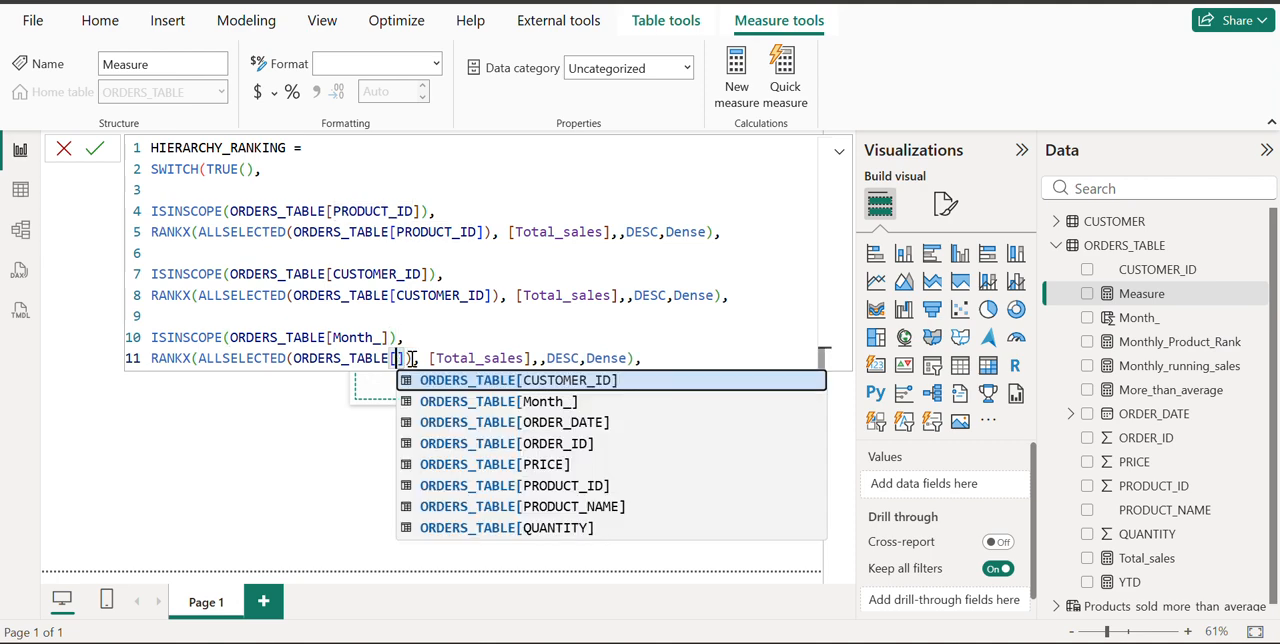
{"action": "type", "text": "Mo"}
{"action": "key", "text": "Tab"}
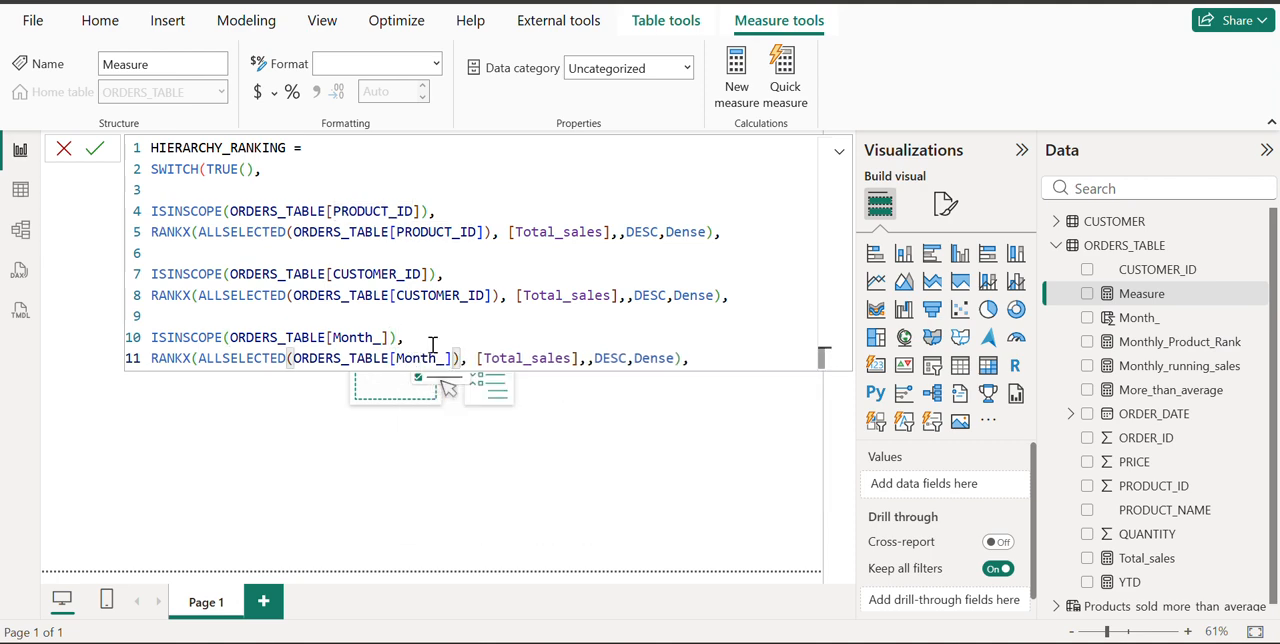
Replace the formula's trailing comma with a closing parenthesis for SWITCH, commit the HIERARCHY_RANKING measure and close the formula editor
{"action": "left_click", "coordinate": [706, 357]}
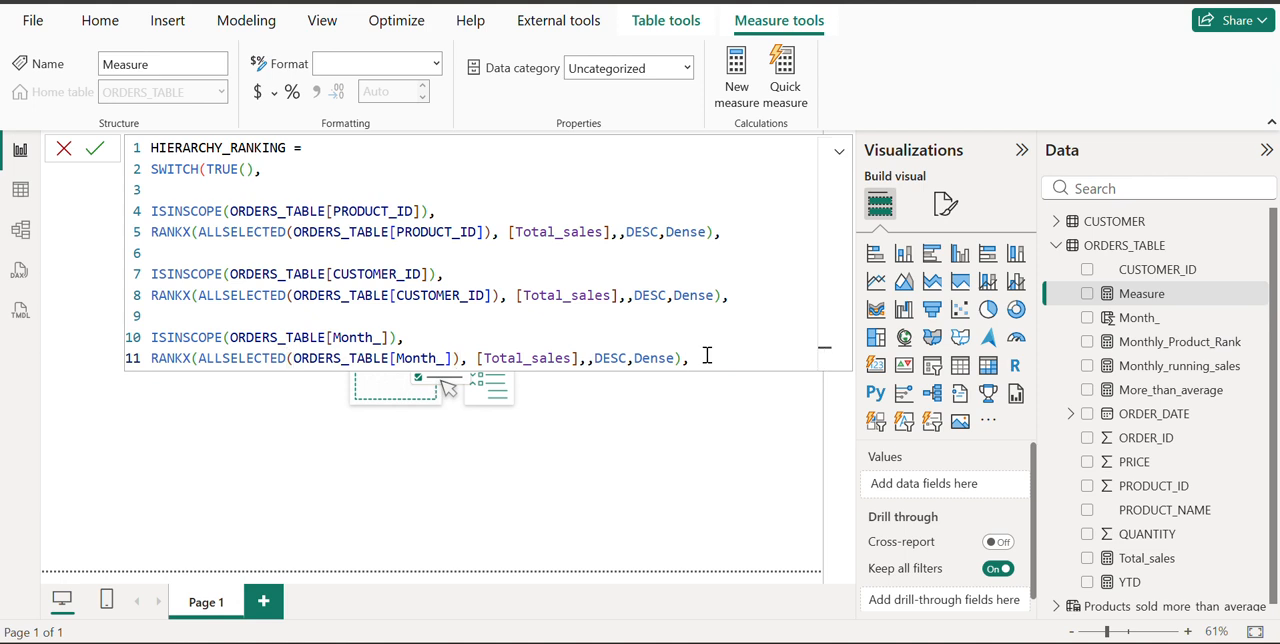
{"action": "key", "text": "BackSpace"}
{"action": "type", "text": ")"}
{"action": "key", "text": "Return"}
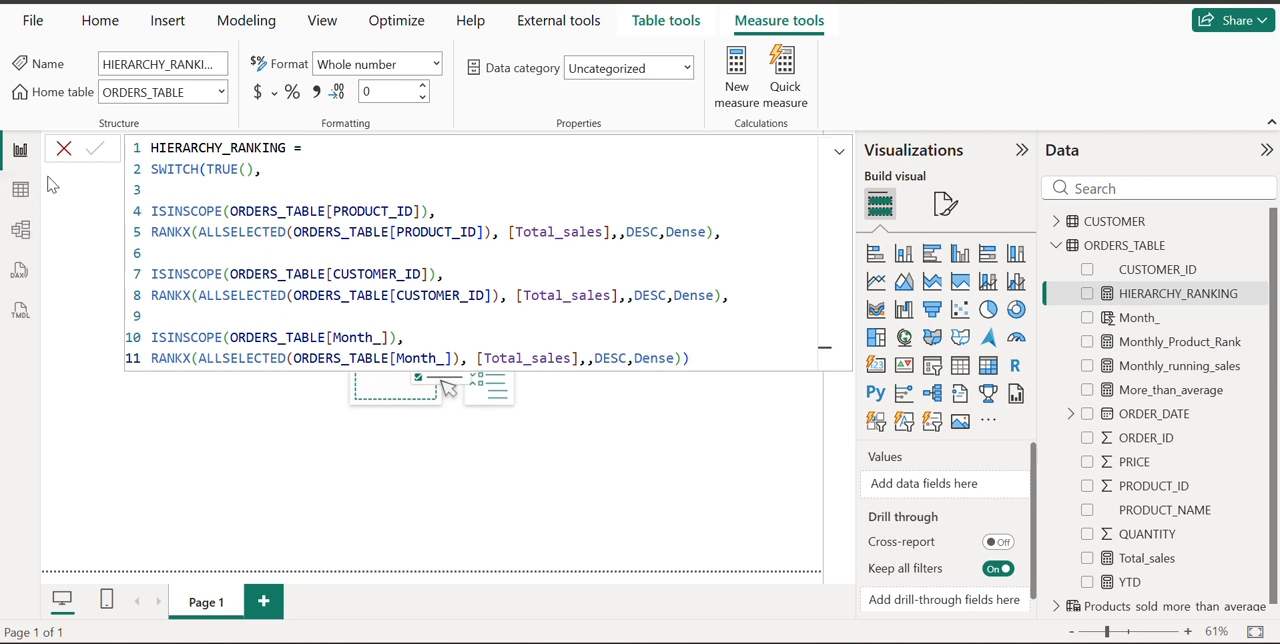
{"action": "left_click", "coordinate": [63, 148]}
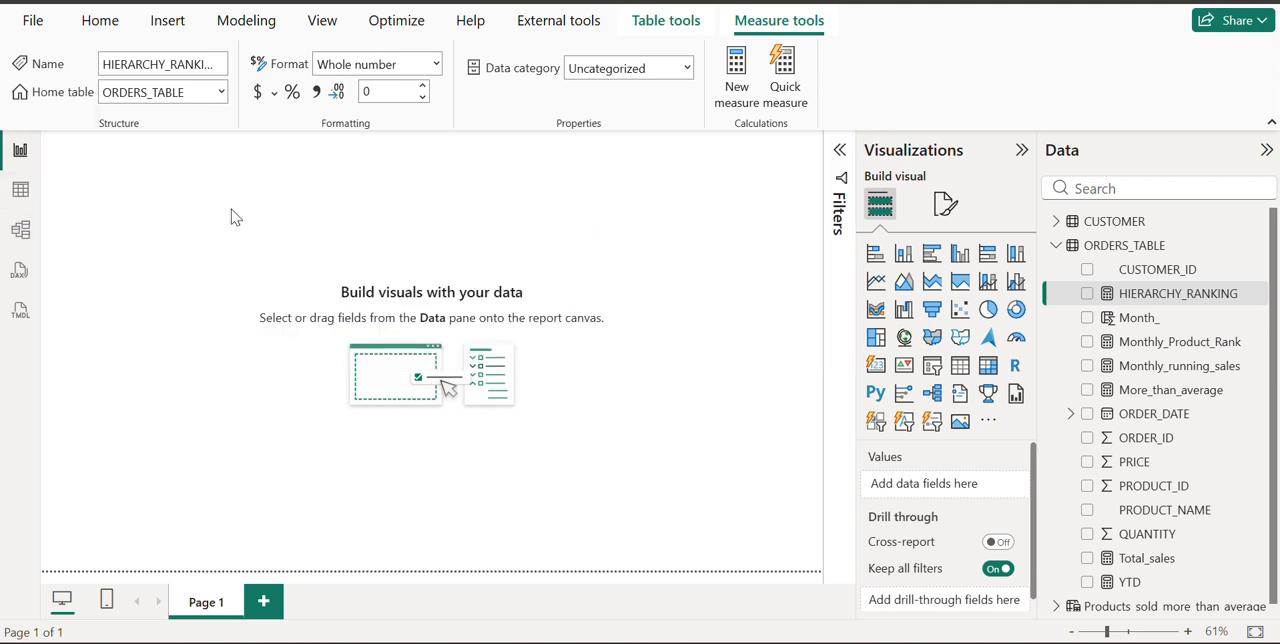
Insert a matrix visual, enlarge it around the middle of the page and assign the Month_ field to its rows
{"action": "left_click", "coordinate": [988, 365]}
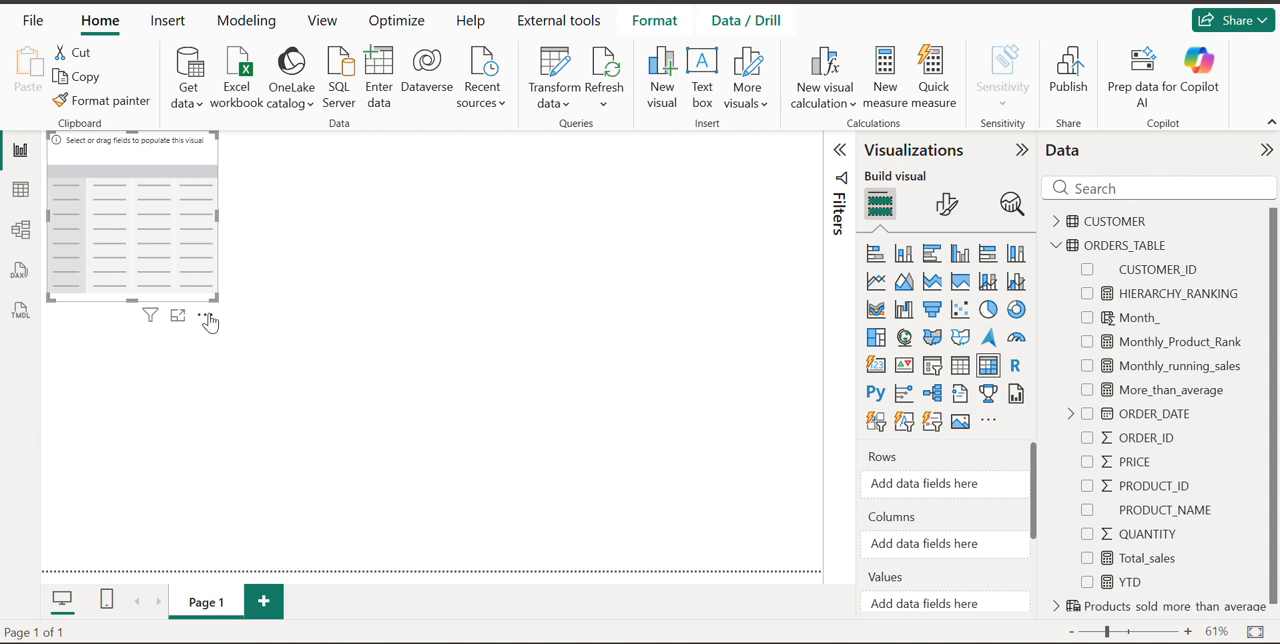
{"action": "left_click_drag", "start_coordinate": [216, 297], "coordinate": [578, 468]}
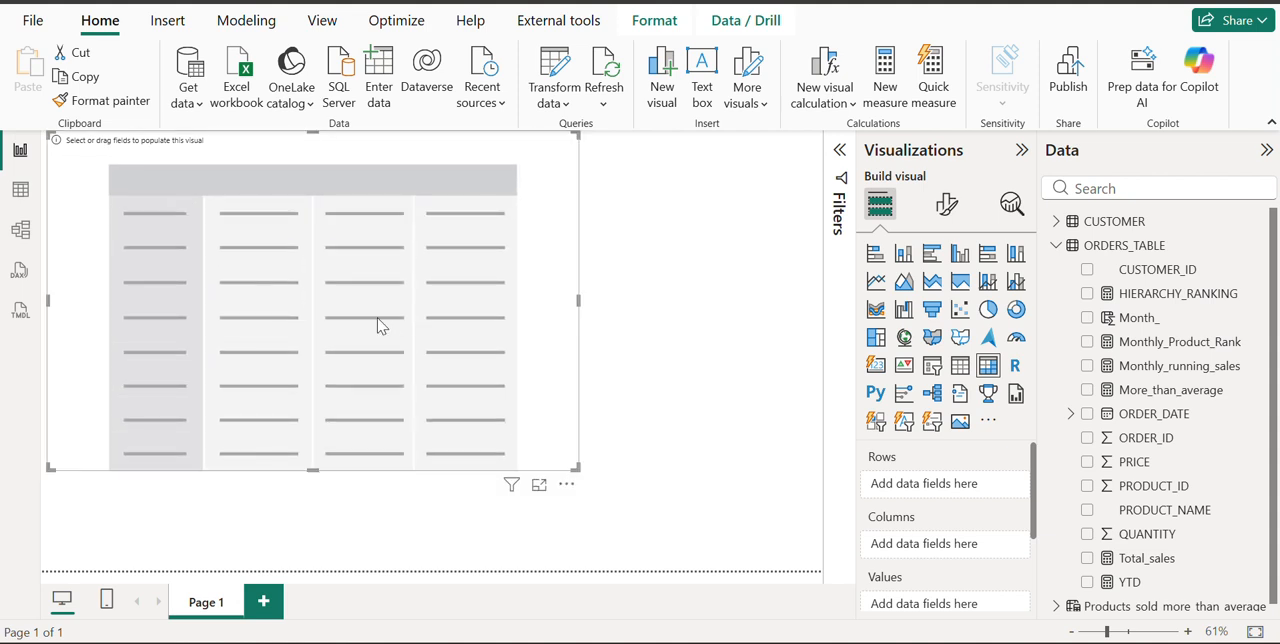
{"action": "left_click_drag", "start_coordinate": [378, 325], "coordinate": [440, 365]}
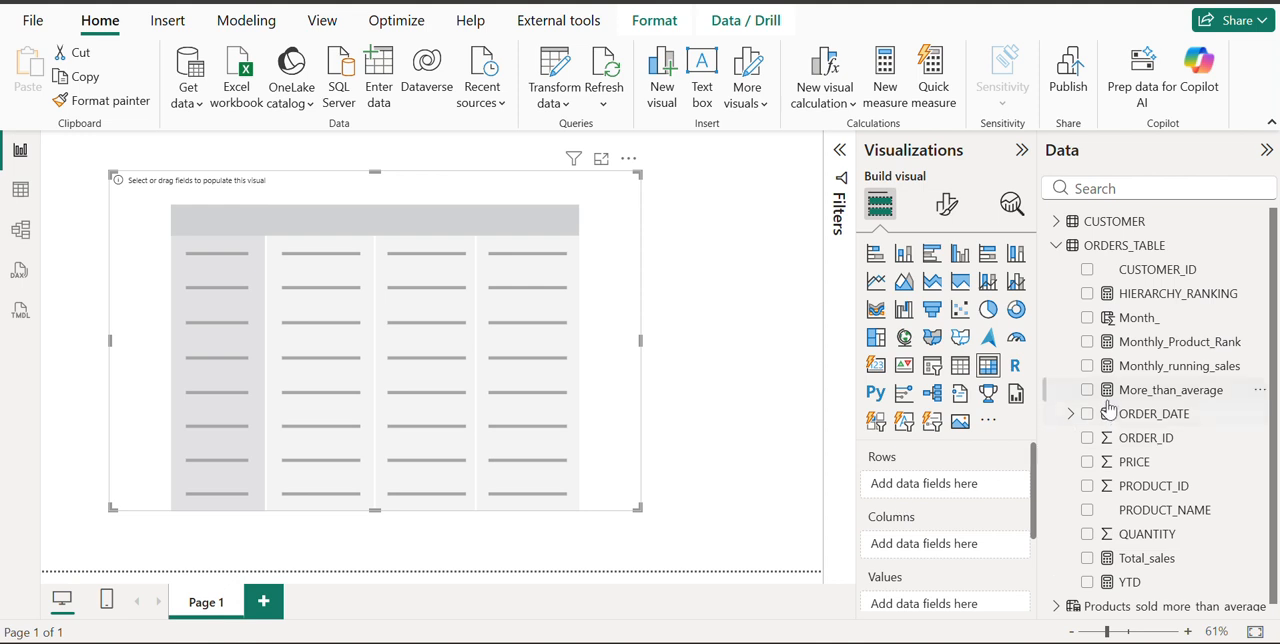
{"action": "left_click", "coordinate": [1088, 318]}
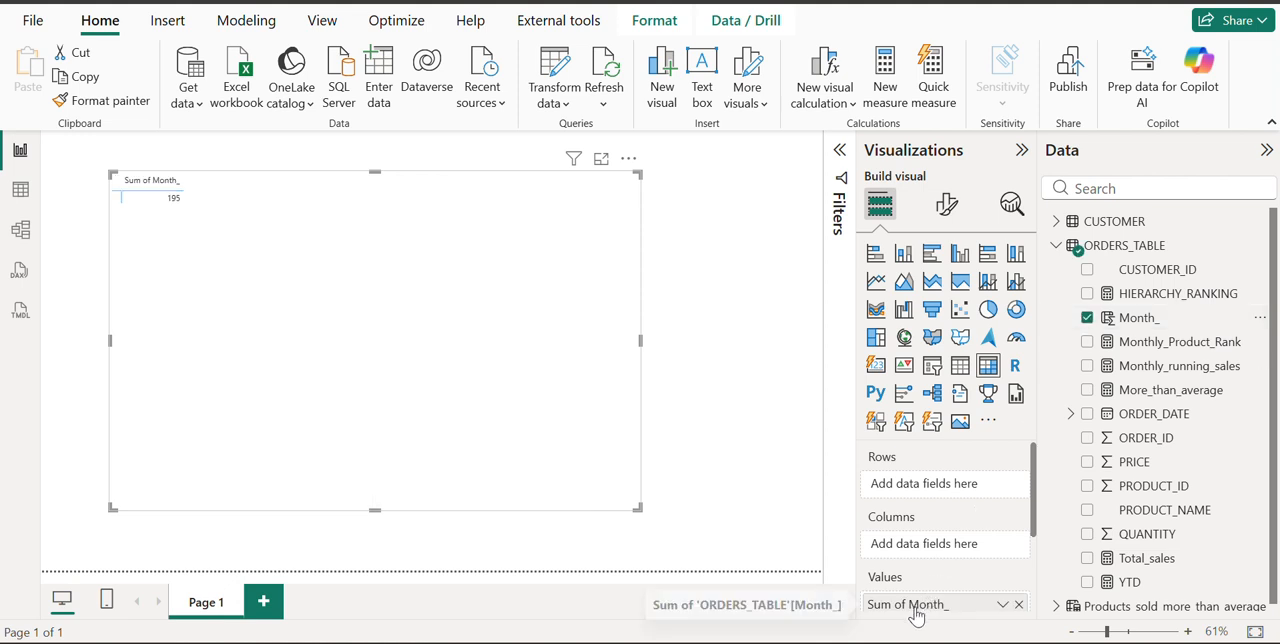
{"action": "left_click_drag", "start_coordinate": [920, 606], "coordinate": [926, 487]}
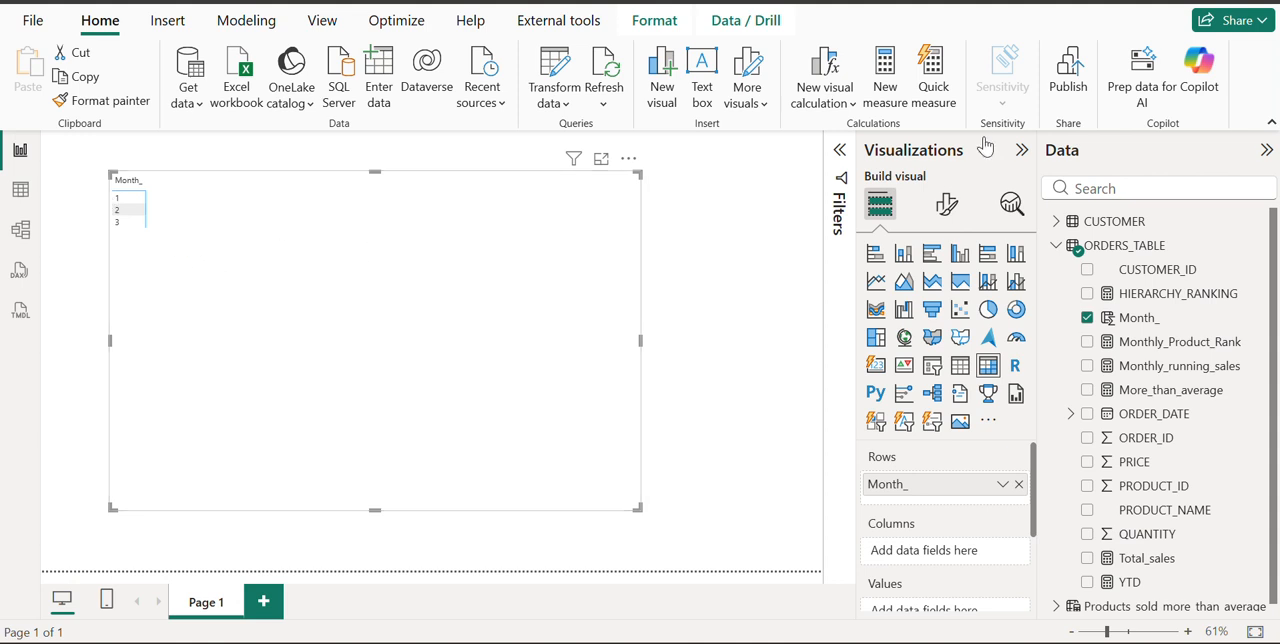
Increase the font size of the matrix's values
{"action": "left_click", "coordinate": [946, 204]}
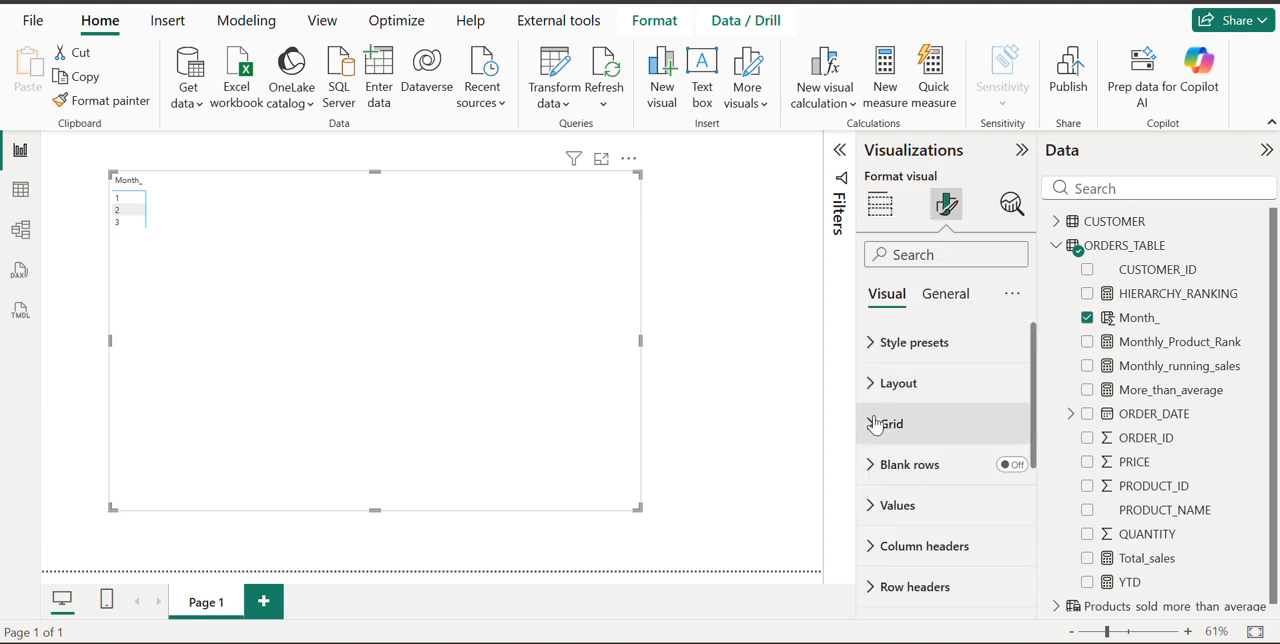
{"action": "left_click", "coordinate": [898, 506]}
{"action": "scroll", "coordinate": [920, 506], "scroll_direction": "down", "scroll_amount": 2}
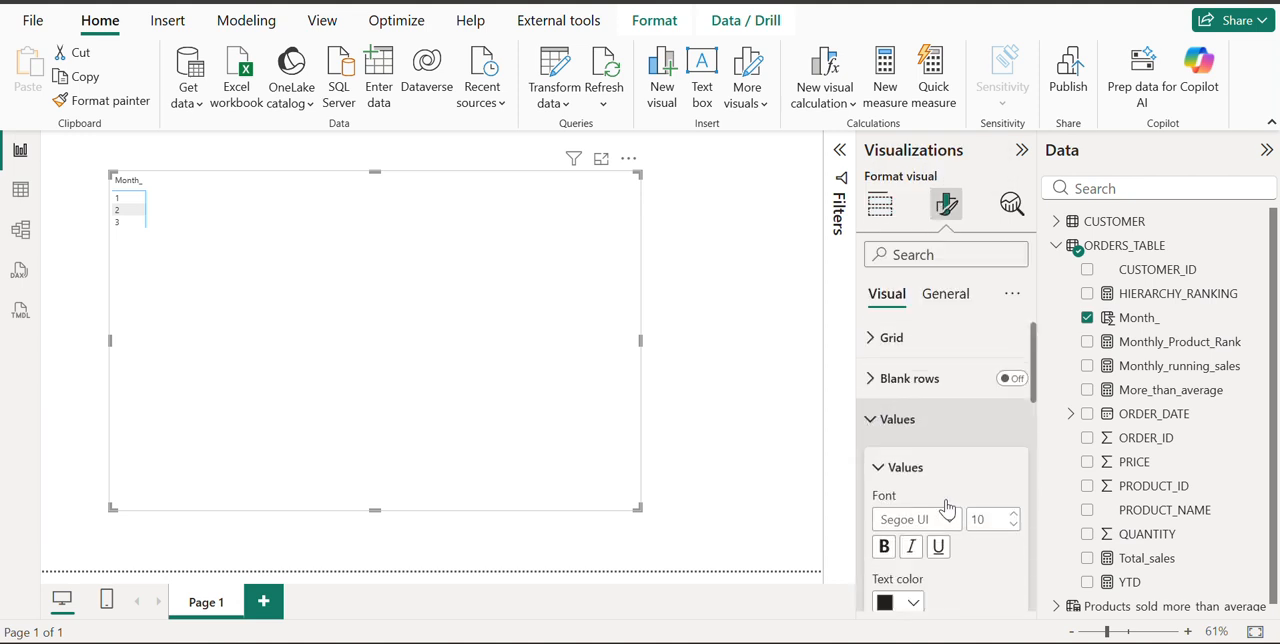
{"action": "left_click", "coordinate": [1012, 495]}
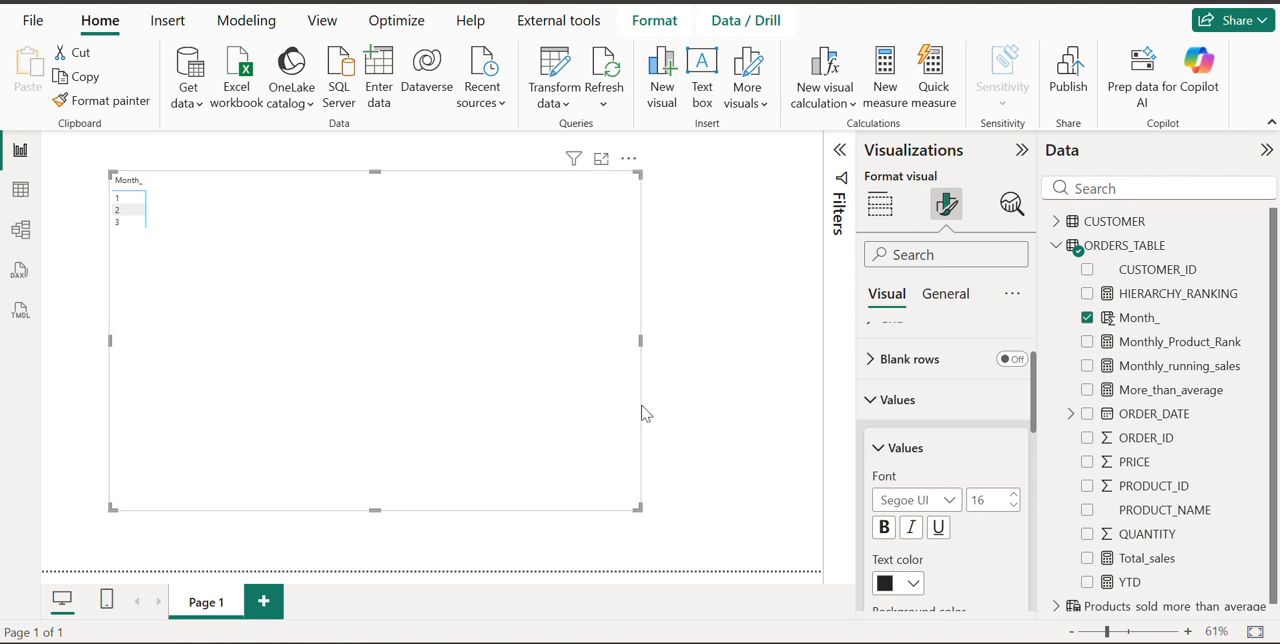
{"action": "left_click", "coordinate": [740, 440]}
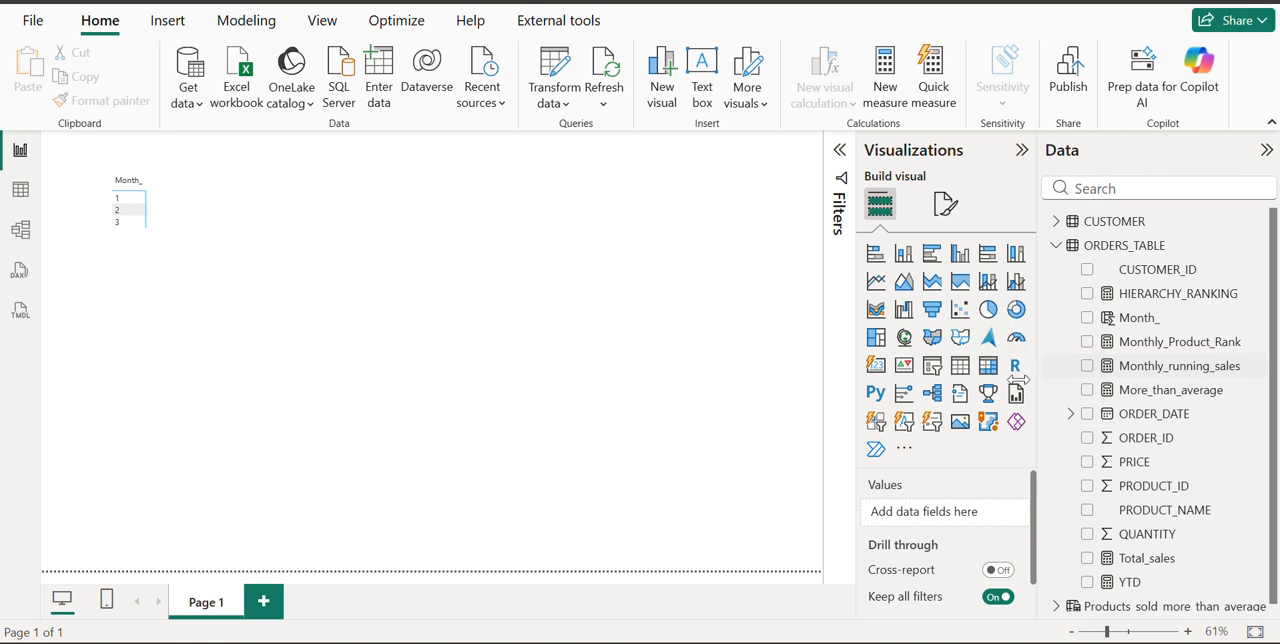
Add CUSTOMER_ID and PRODUCT_ID from ORDERS_TABLE to the matrix rows, in that order beneath Month_
{"action": "left_click", "coordinate": [246, 252]}
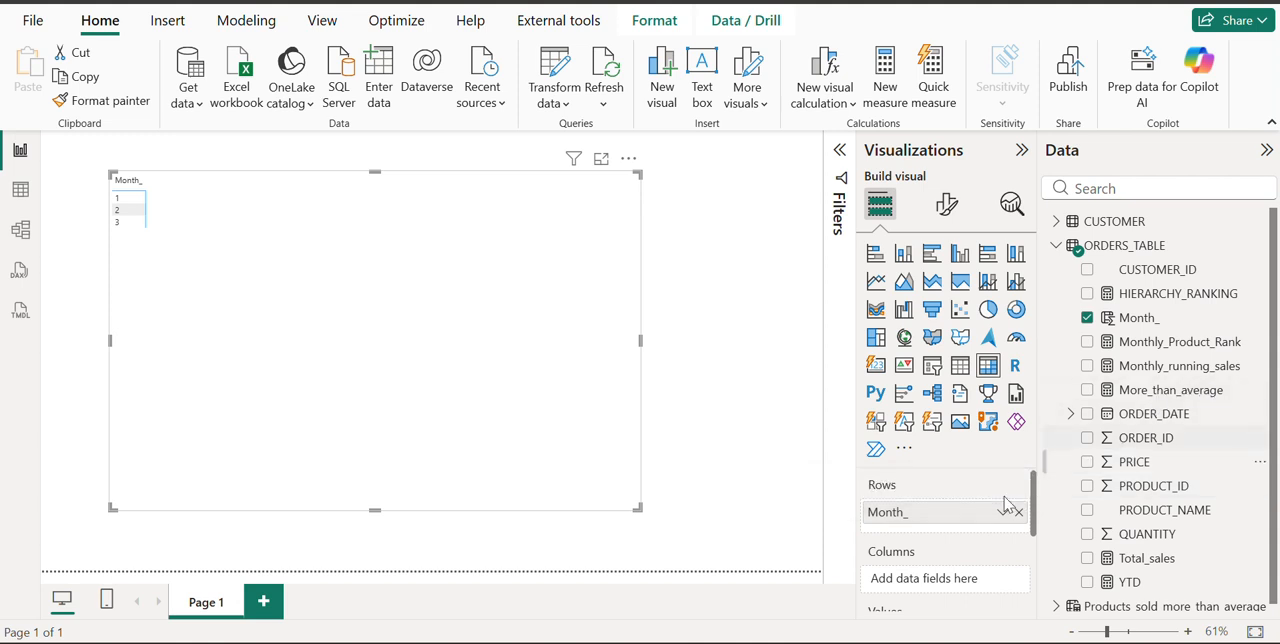
{"action": "left_click_drag", "start_coordinate": [1178, 270], "coordinate": [955, 525]}
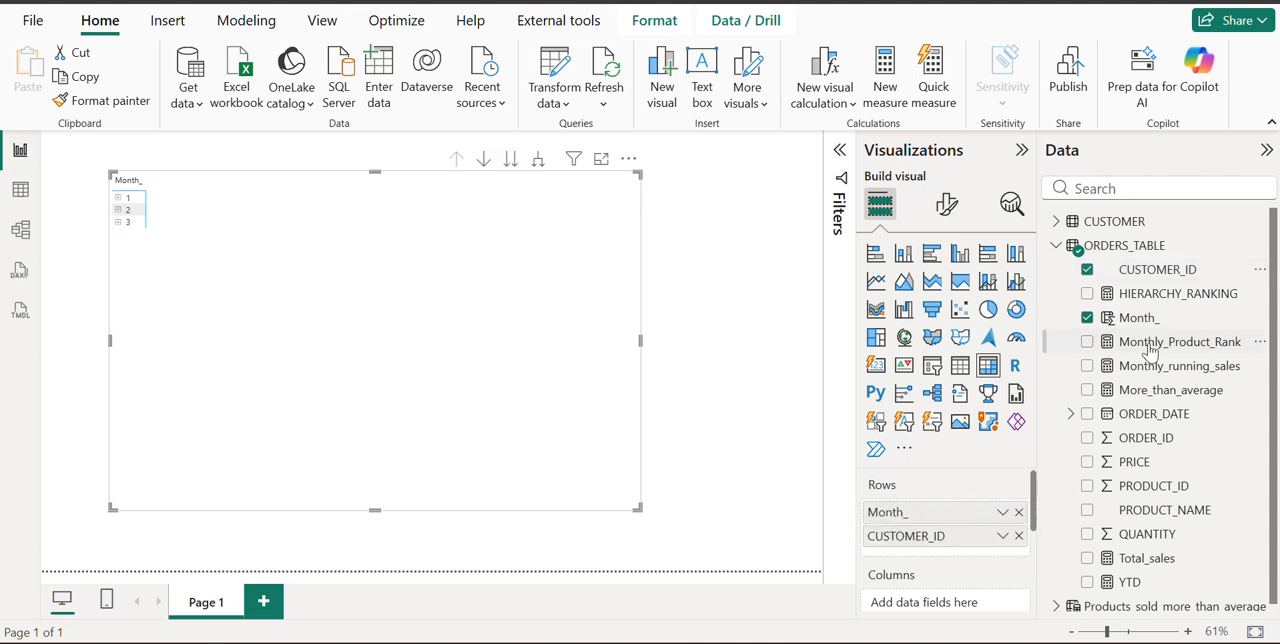
{"action": "left_click_drag", "start_coordinate": [1130, 487], "coordinate": [914, 557]}
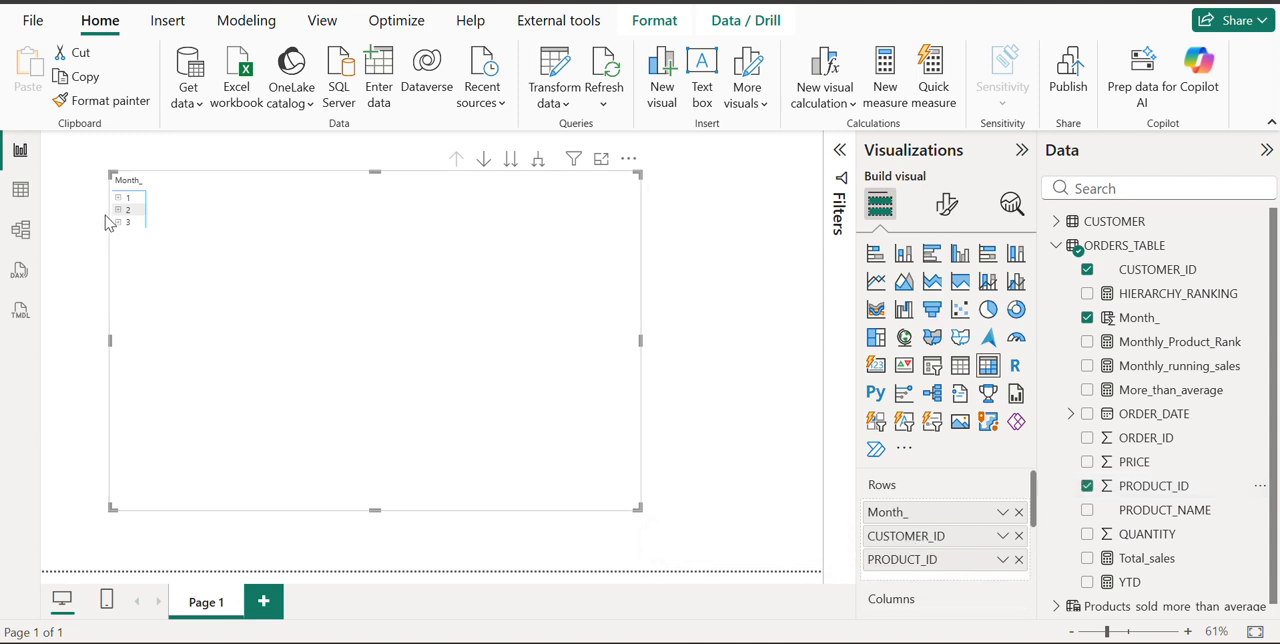
Set the font size of the matrix's row headers to 14
{"action": "left_click", "coordinate": [945, 210]}
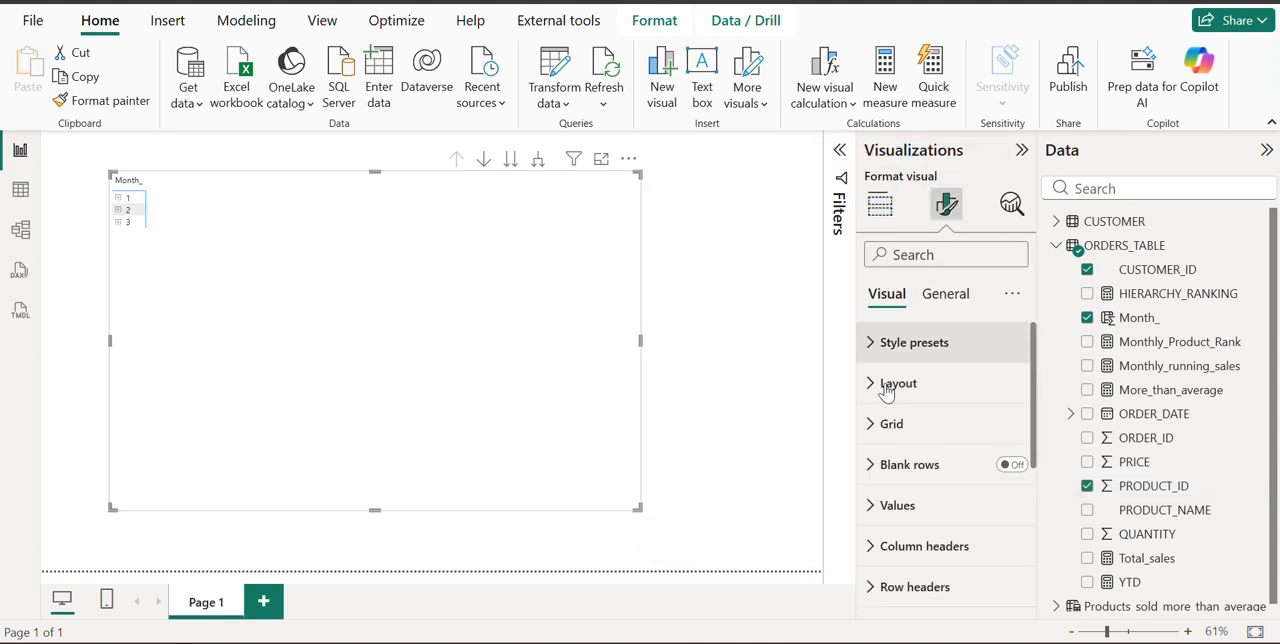
{"action": "scroll", "coordinate": [900, 440], "scroll_direction": "down", "scroll_amount": 1}
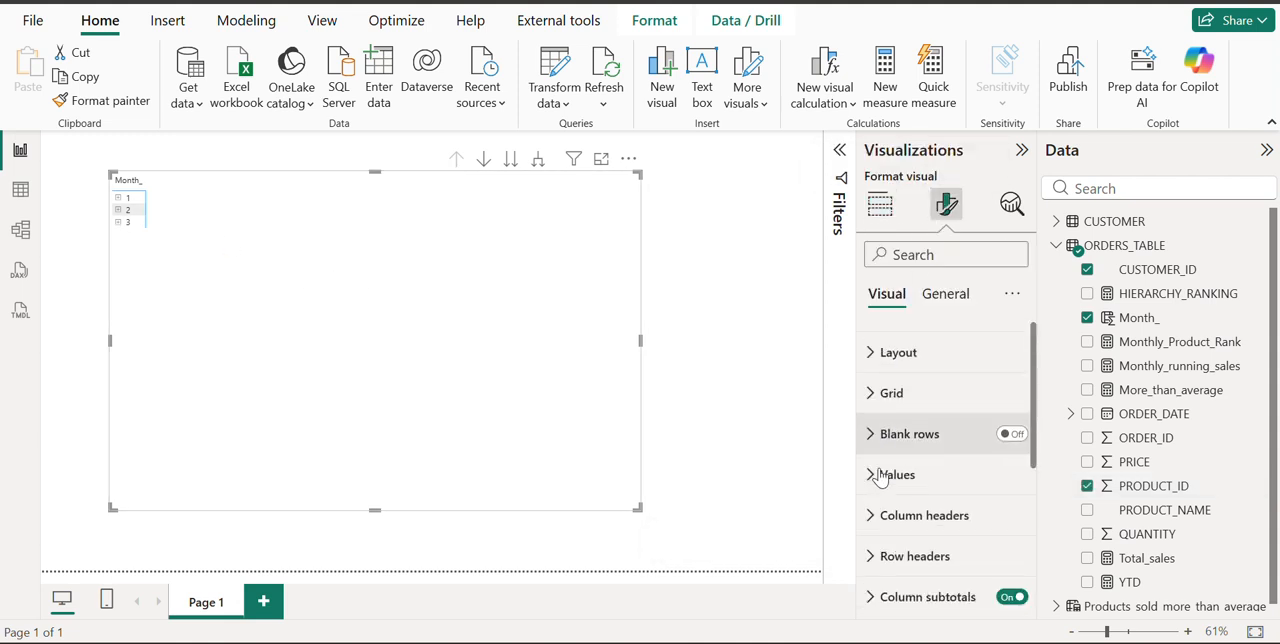
{"action": "left_click", "coordinate": [880, 542]}
{"action": "scroll", "coordinate": [971, 528], "scroll_direction": "down", "scroll_amount": 5}
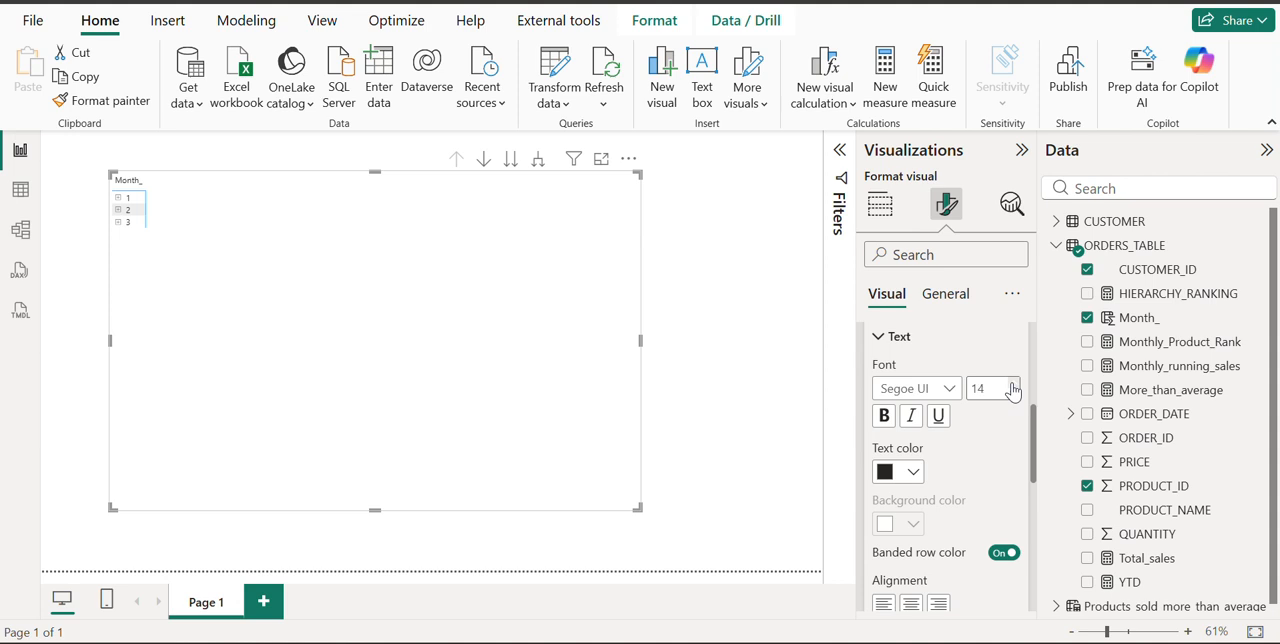
Expand and collapse month 1 and its first customer in the matrix to examine the month, customer and product levels
{"action": "left_click", "coordinate": [121, 203]}
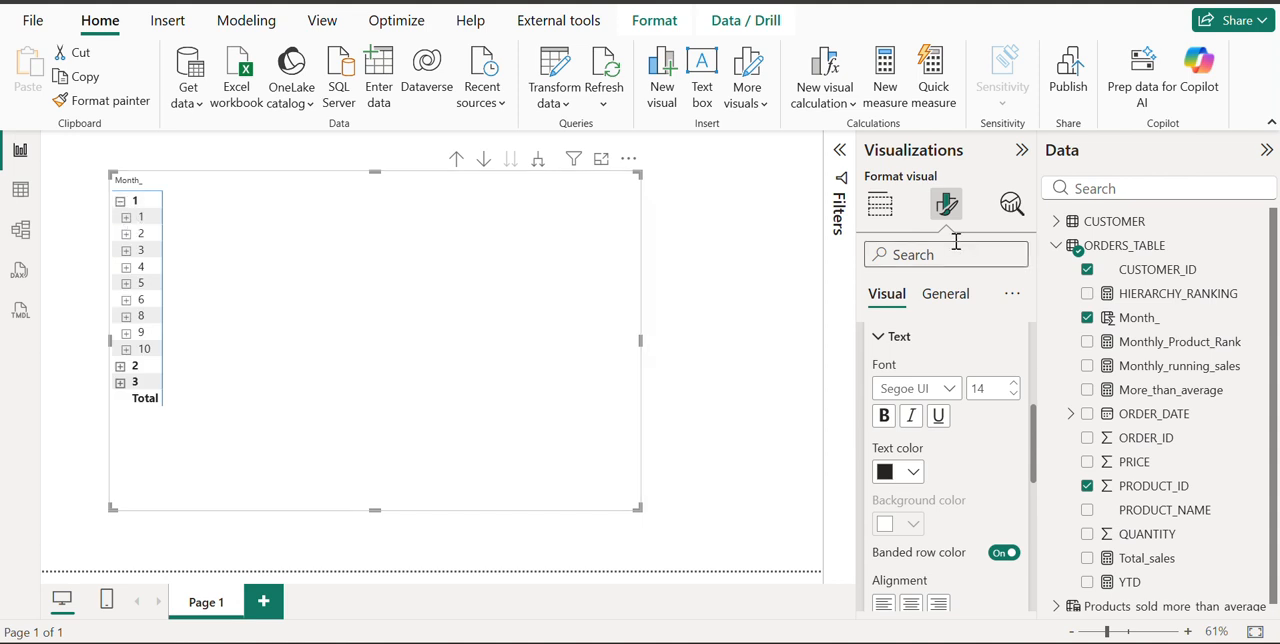
{"action": "left_click", "coordinate": [879, 218]}
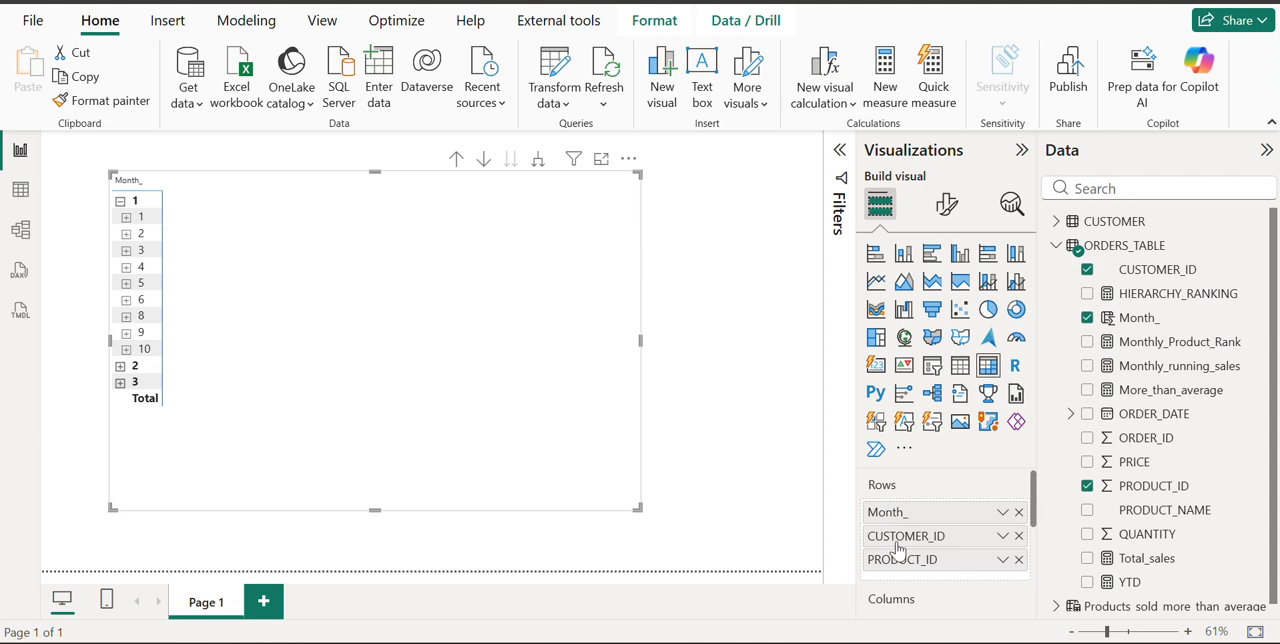
{"action": "left_click", "coordinate": [126, 217]}
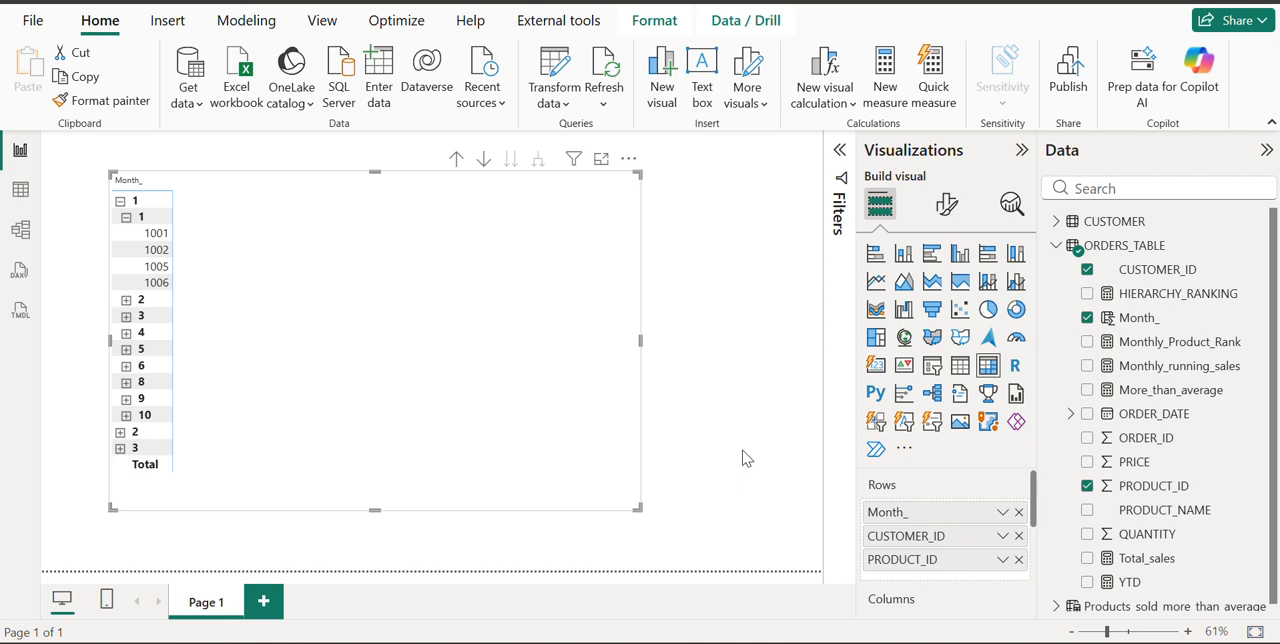
{"action": "left_click", "coordinate": [126, 218]}
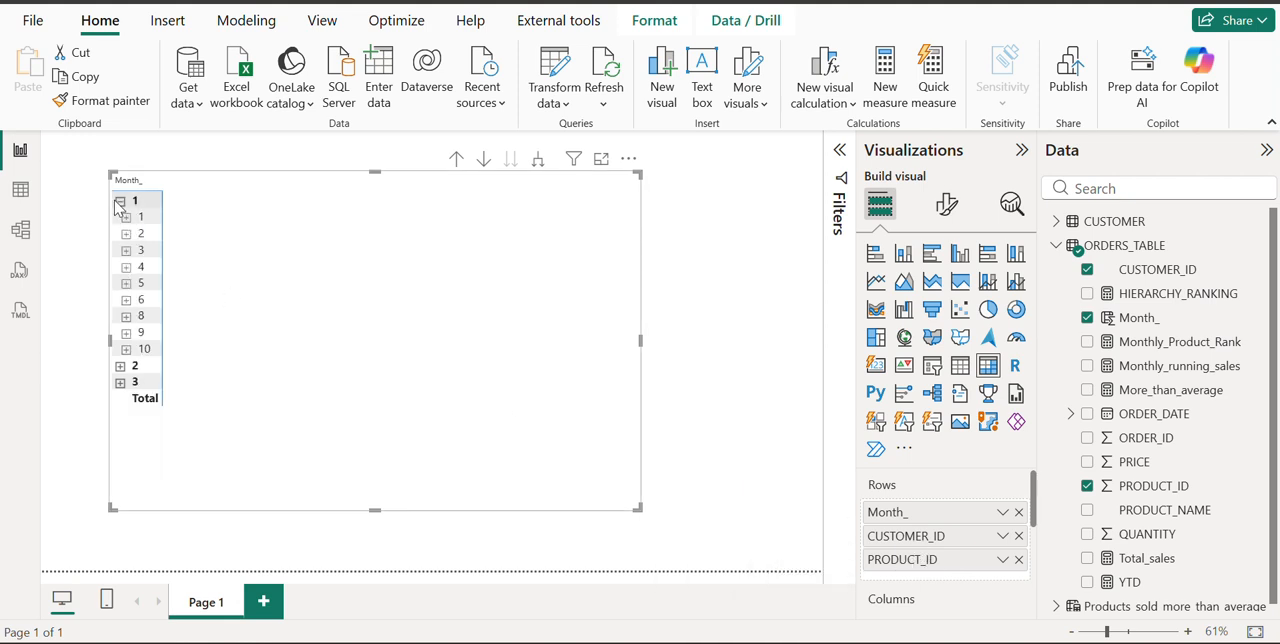
{"action": "left_click", "coordinate": [124, 204]}
{"action": "left_click", "coordinate": [124, 204]}
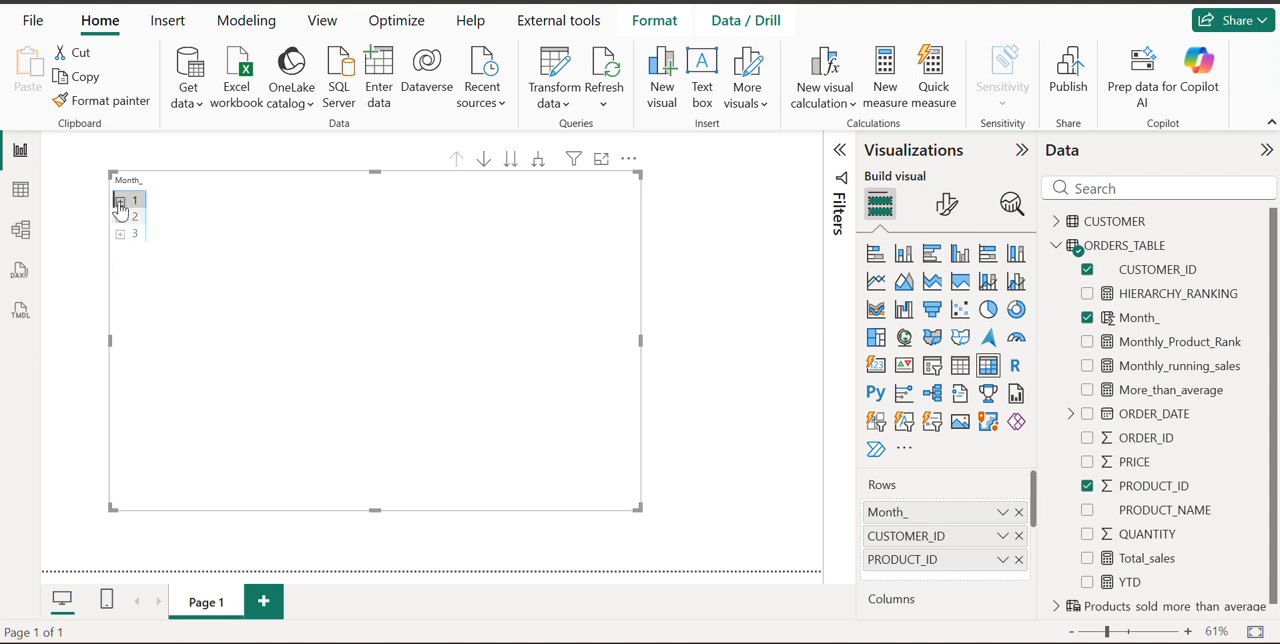
{"action": "left_click", "coordinate": [120, 203]}
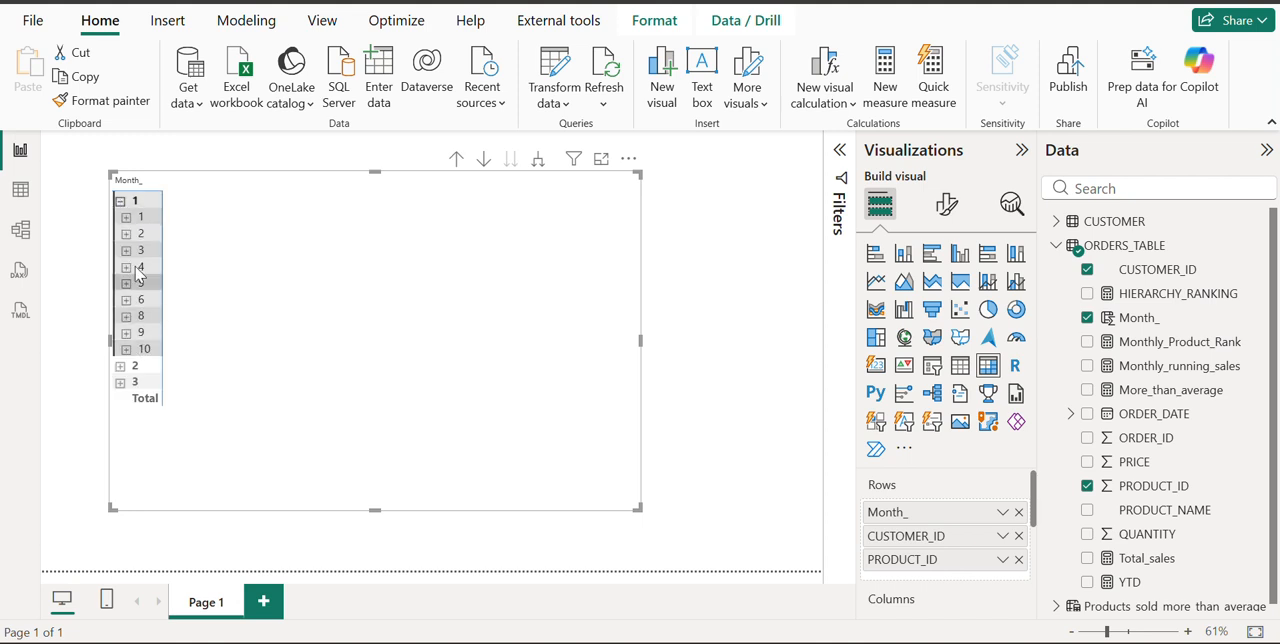
{"action": "left_click", "coordinate": [127, 218]}
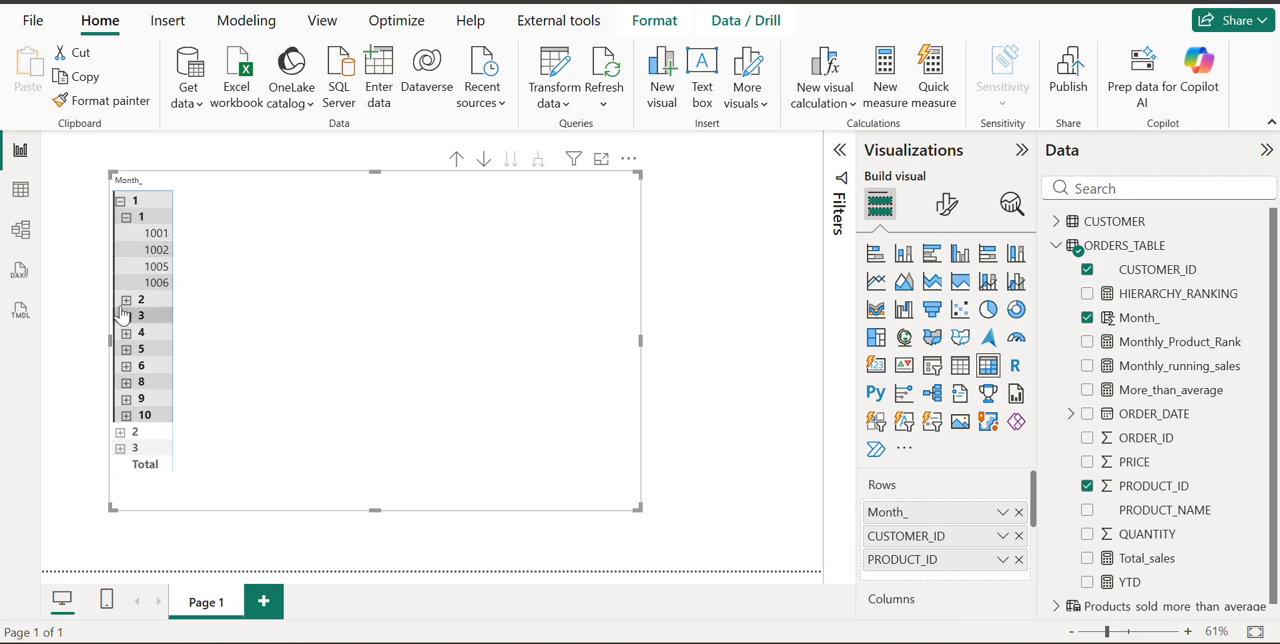
{"action": "left_click", "coordinate": [125, 217]}
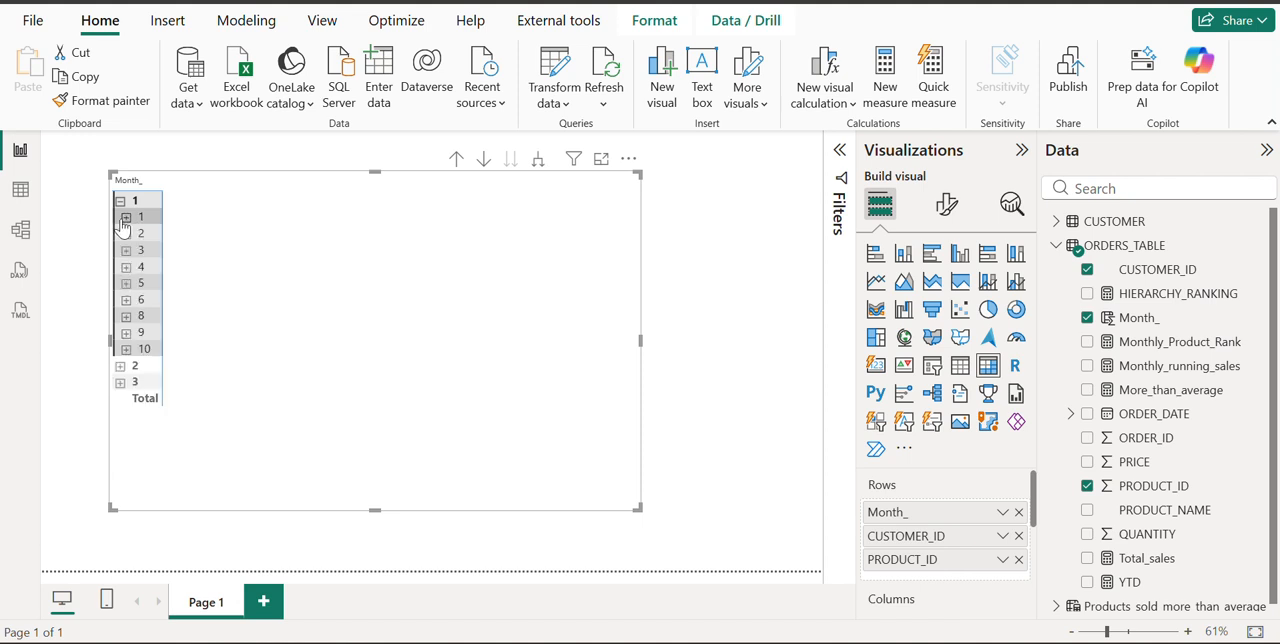
{"action": "left_click", "coordinate": [125, 217]}
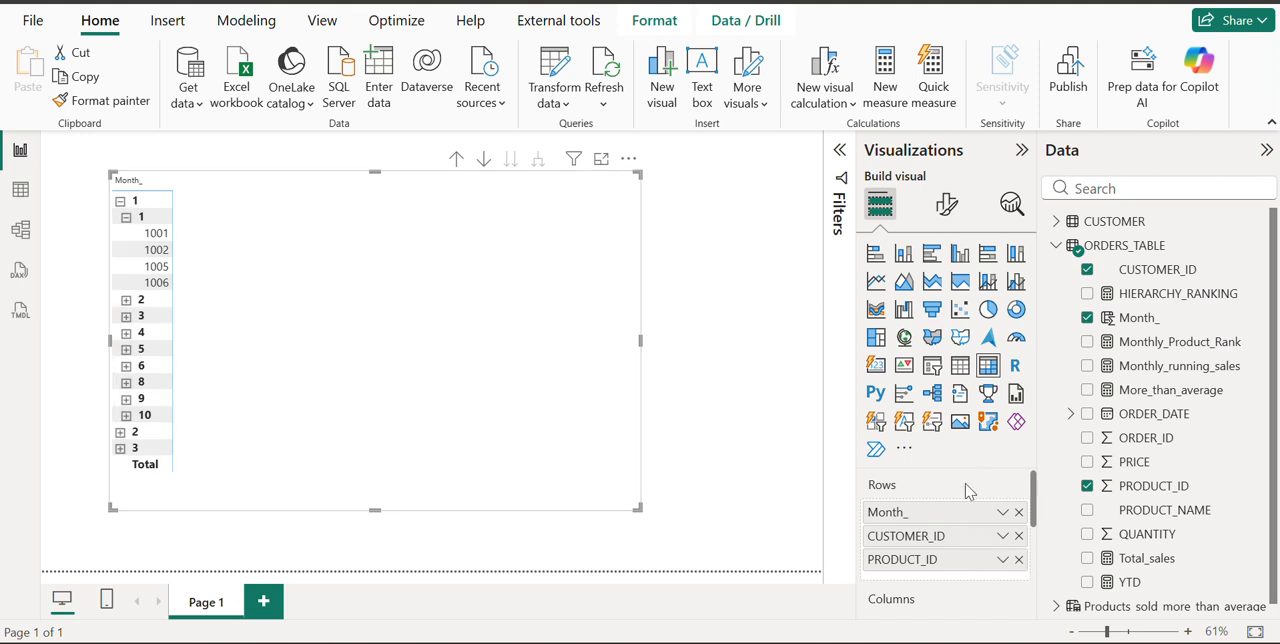
Add the HIERARCHY_RANKING measure to the matrix's values
{"action": "scroll", "coordinate": [943, 537], "scroll_direction": "down", "scroll_amount": 2}
{"action": "scroll", "coordinate": [940, 546], "scroll_direction": "down", "scroll_amount": 1}
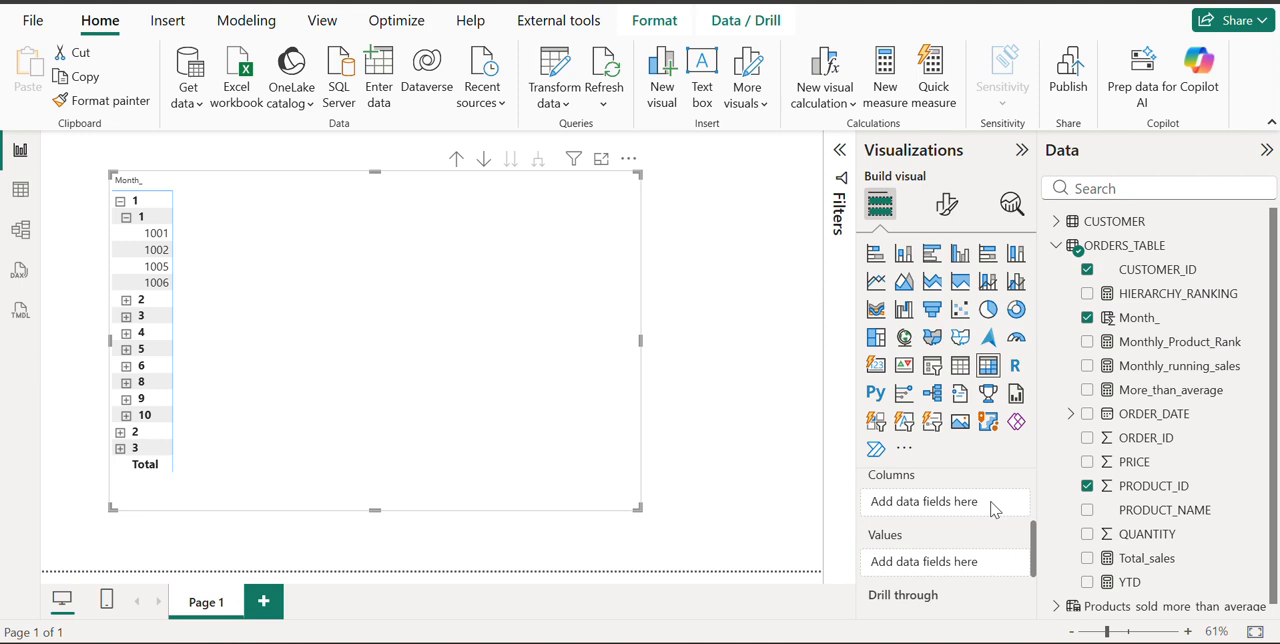
{"action": "left_click_drag", "start_coordinate": [1200, 295], "coordinate": [960, 565]}
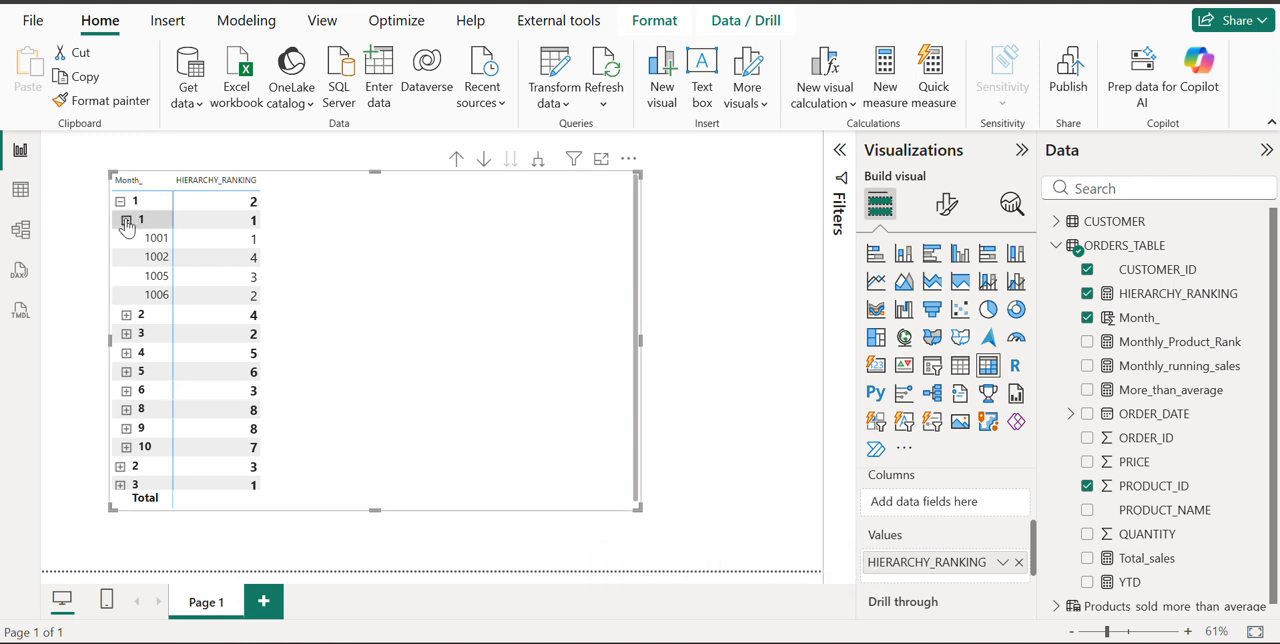
Collapse month 1 and expand month 2 with its first and third customers to check the rankings at each level
{"action": "left_click", "coordinate": [126, 220]}
{"action": "left_click", "coordinate": [121, 204]}
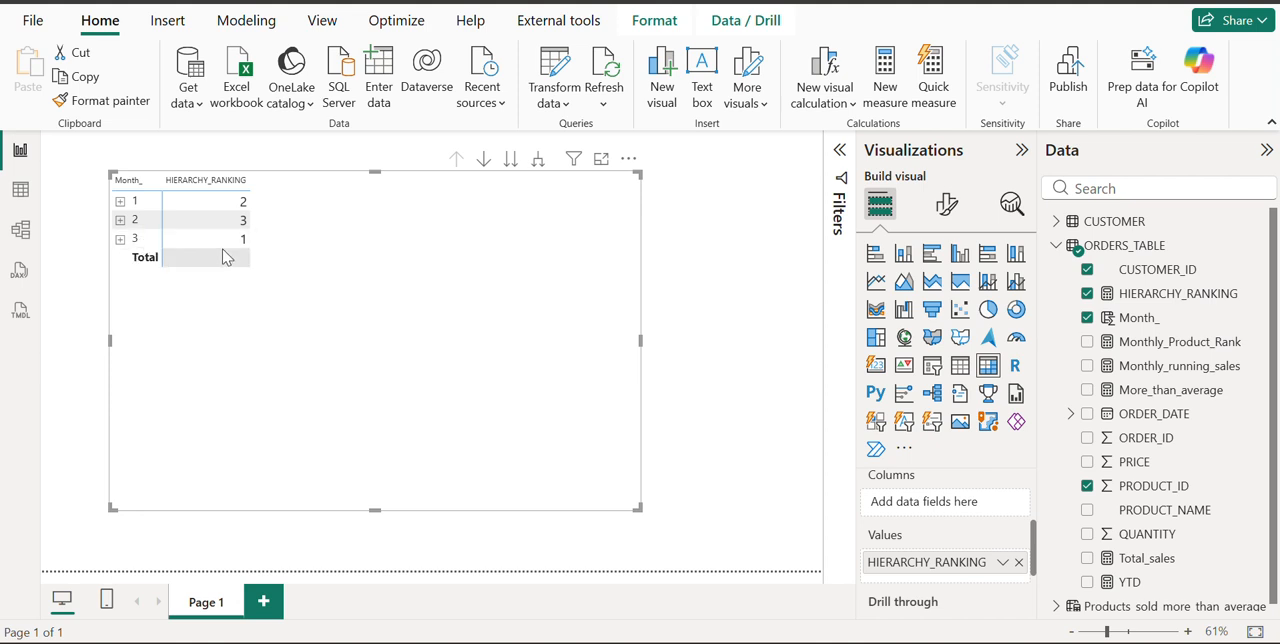
{"action": "left_click", "coordinate": [120, 221]}
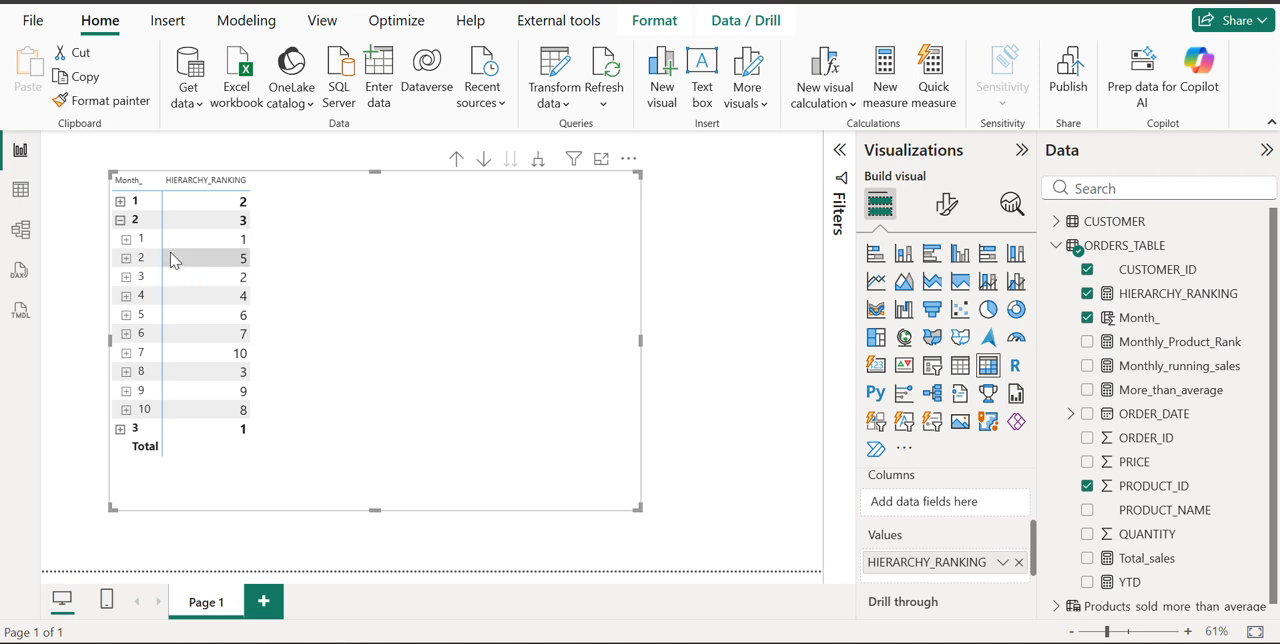
{"action": "left_click", "coordinate": [127, 241]}
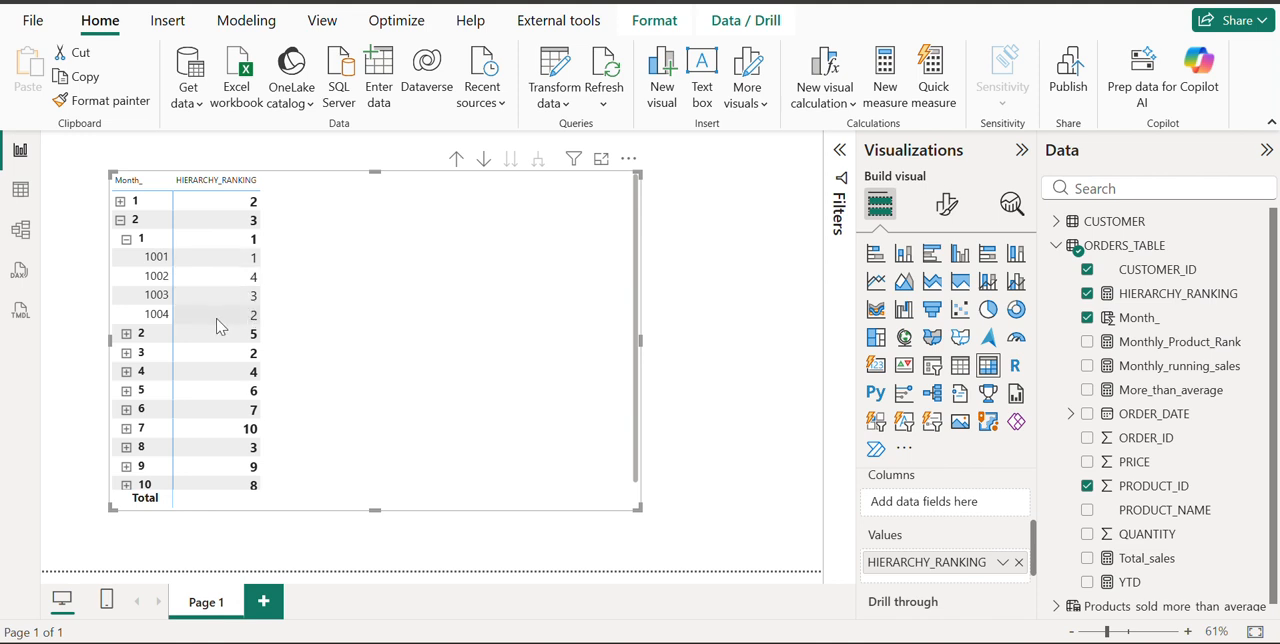
{"action": "left_click", "coordinate": [126, 354]}
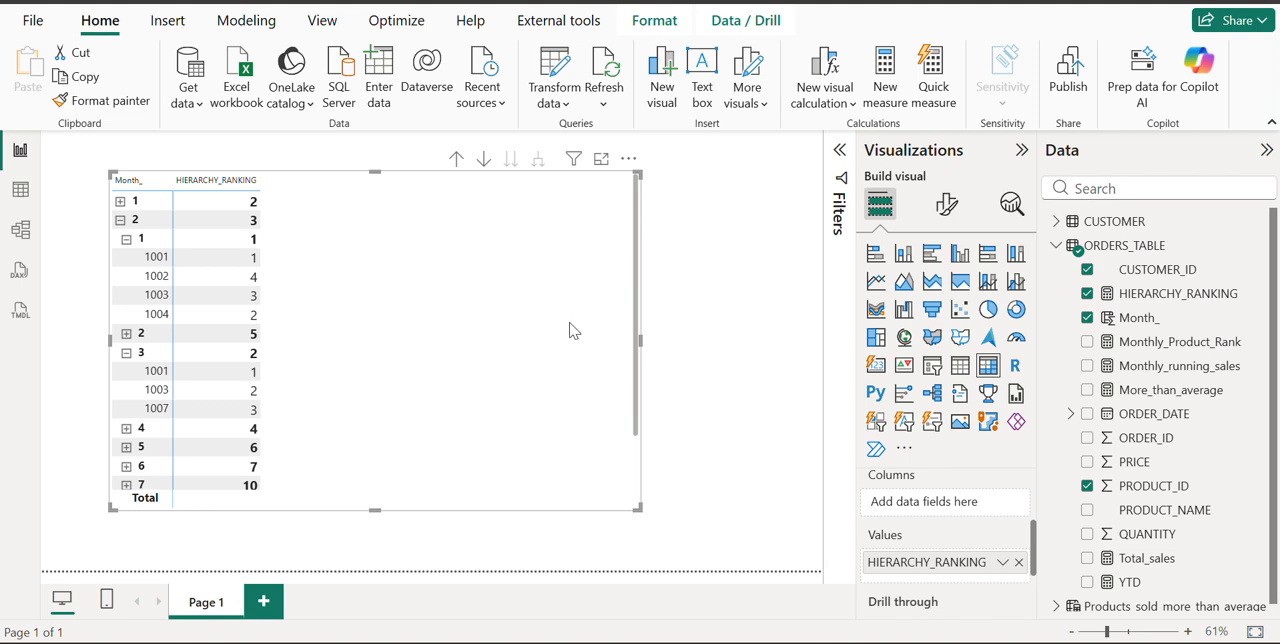
Open the formula of the HIERARCHY_RANKING measure for review
{"action": "left_click", "coordinate": [1108, 300]}
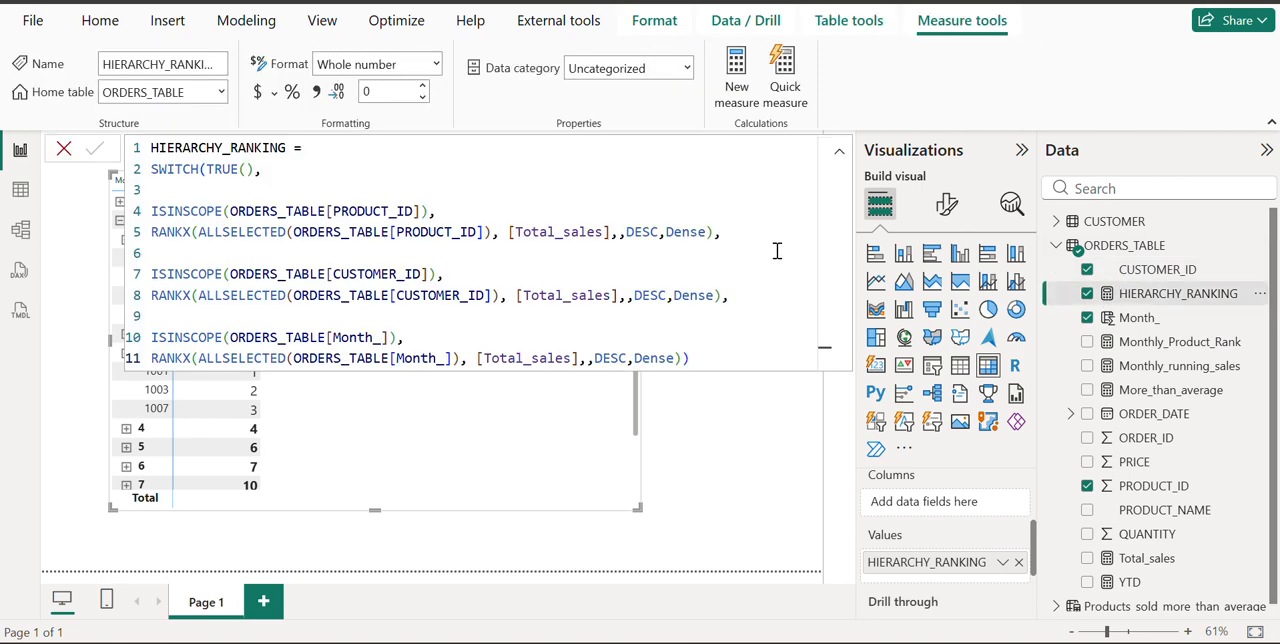